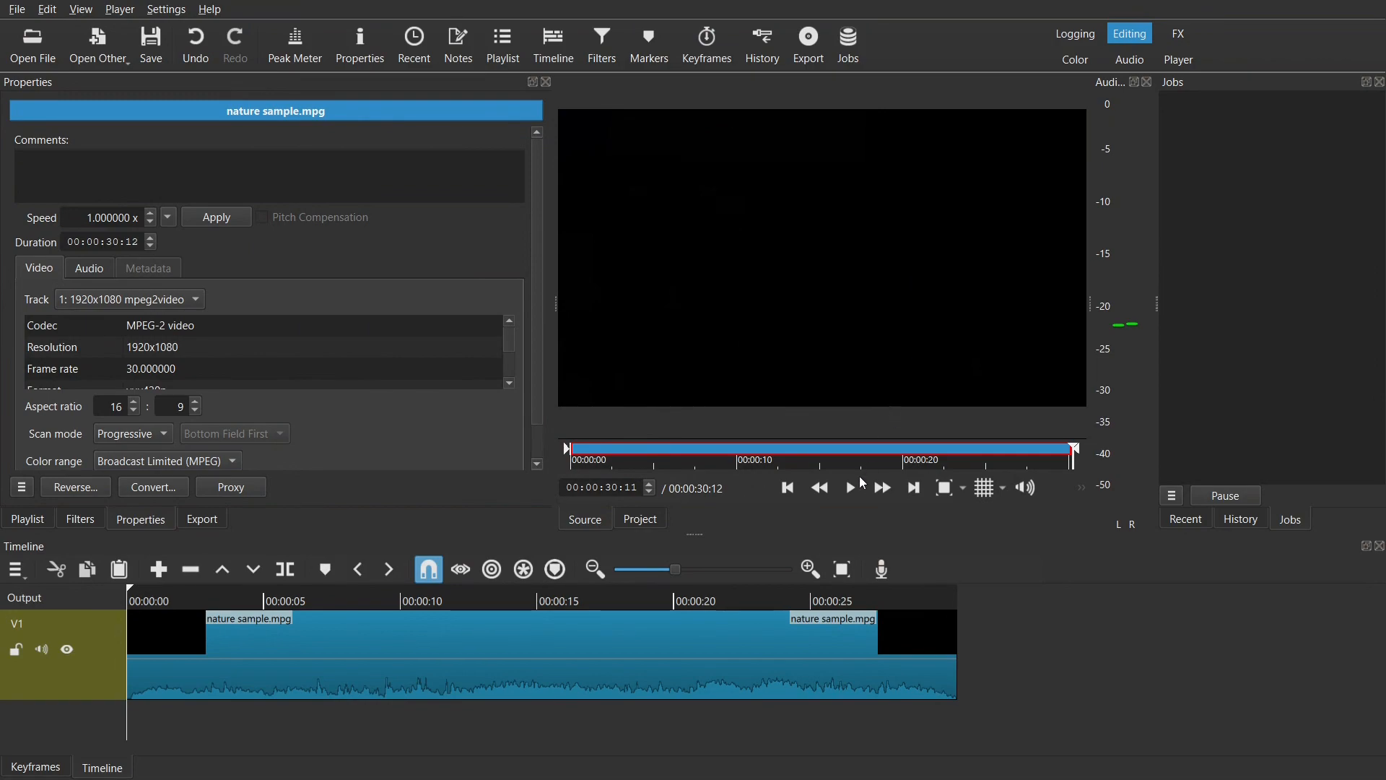
Step: Play the nature sample clip in the Player layout, and return to the Editing layout
click(1178, 61)
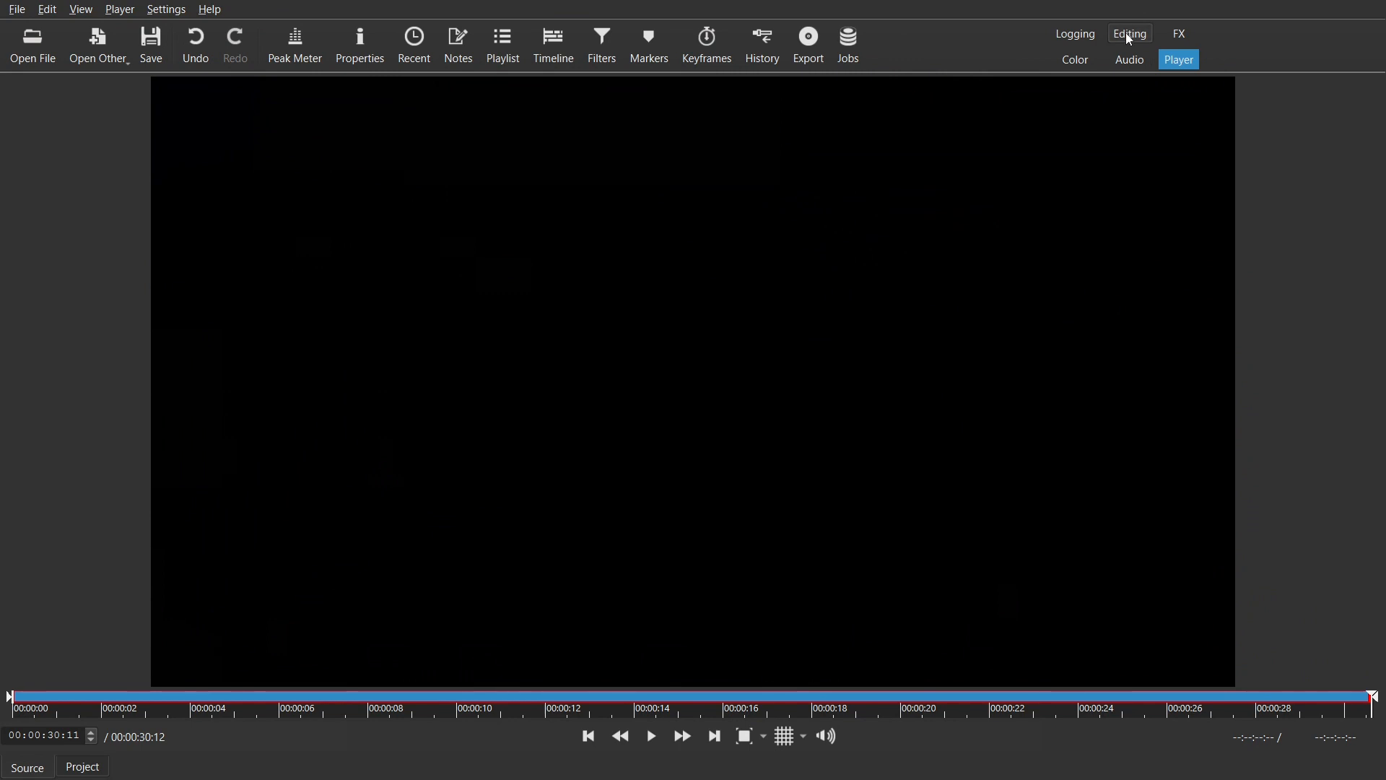
click(1130, 36)
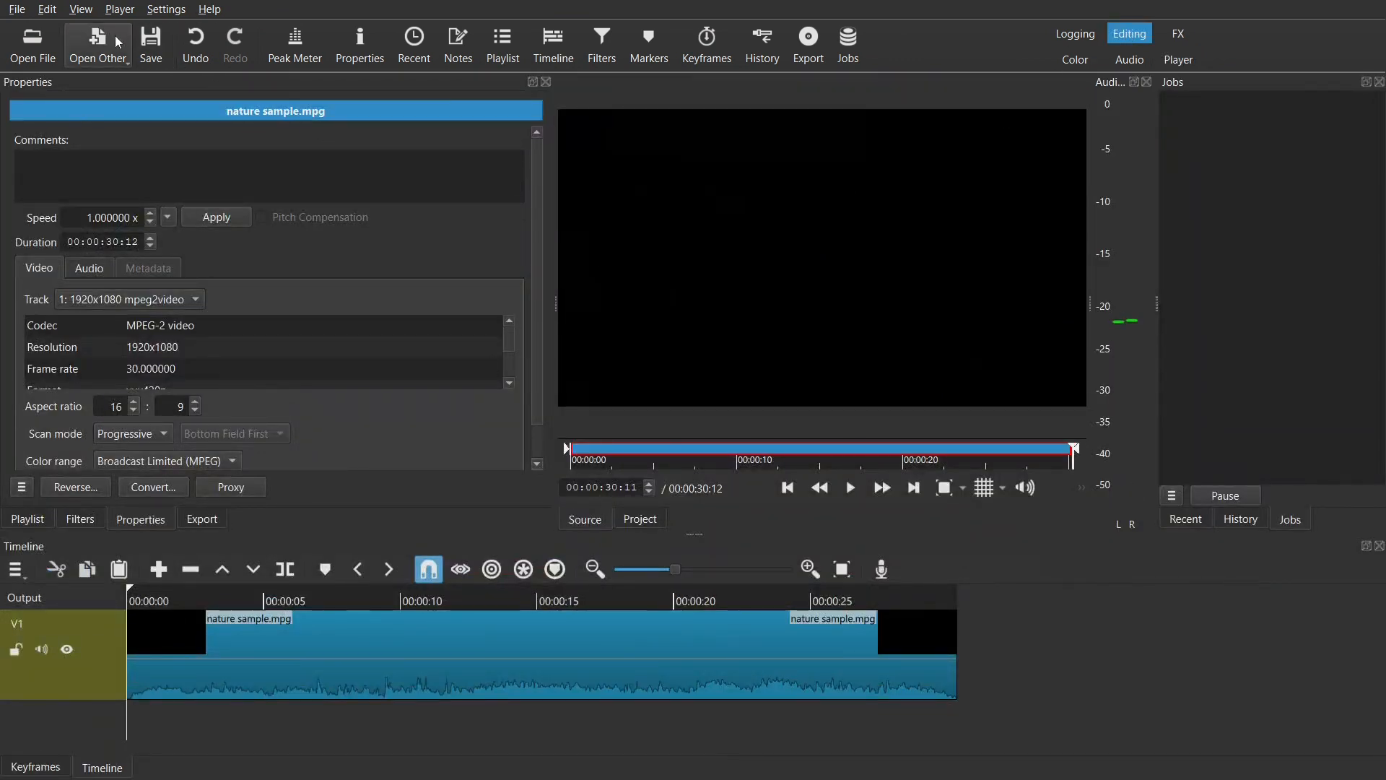
Step: Open the export settings and set the h264_qsv video codec to Constant Bitrate at 4500k b/s
click(80, 9)
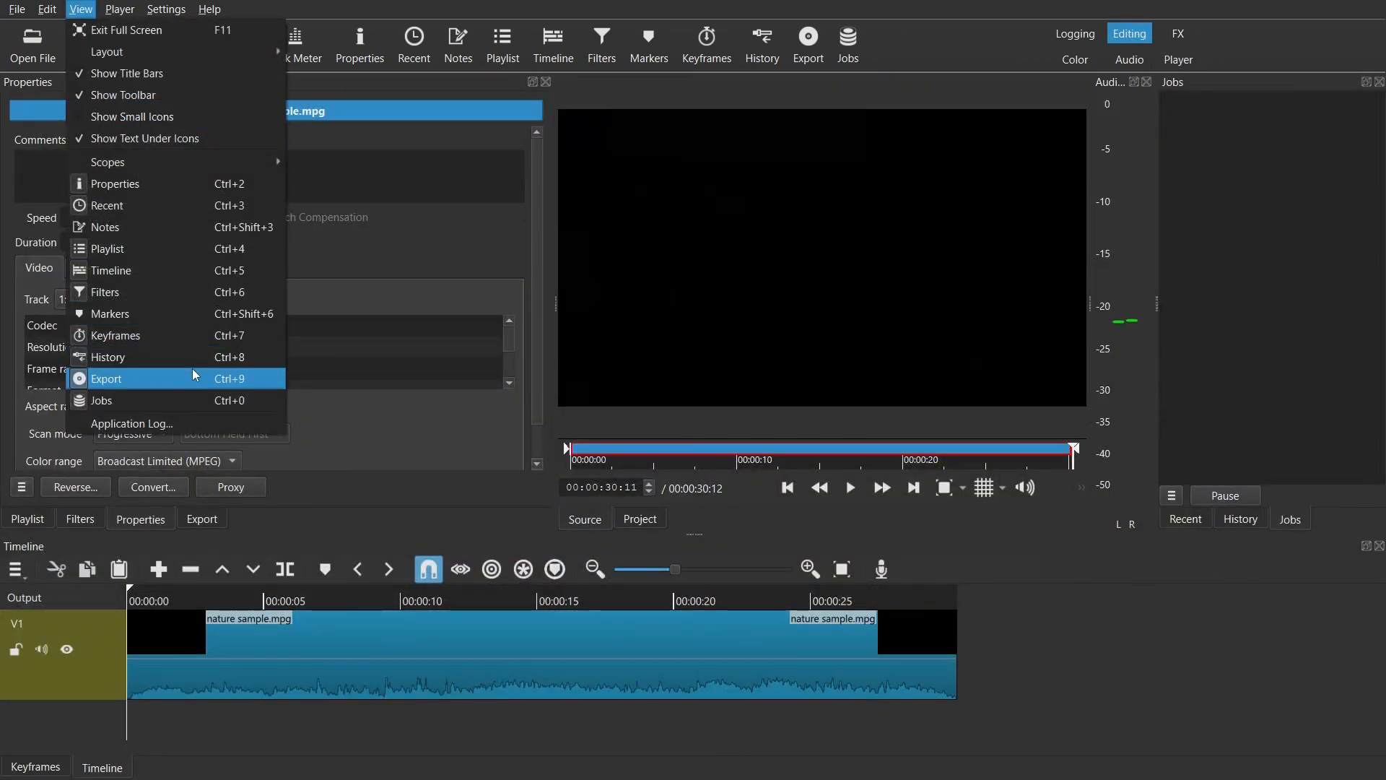
click(194, 370)
click(92, 10)
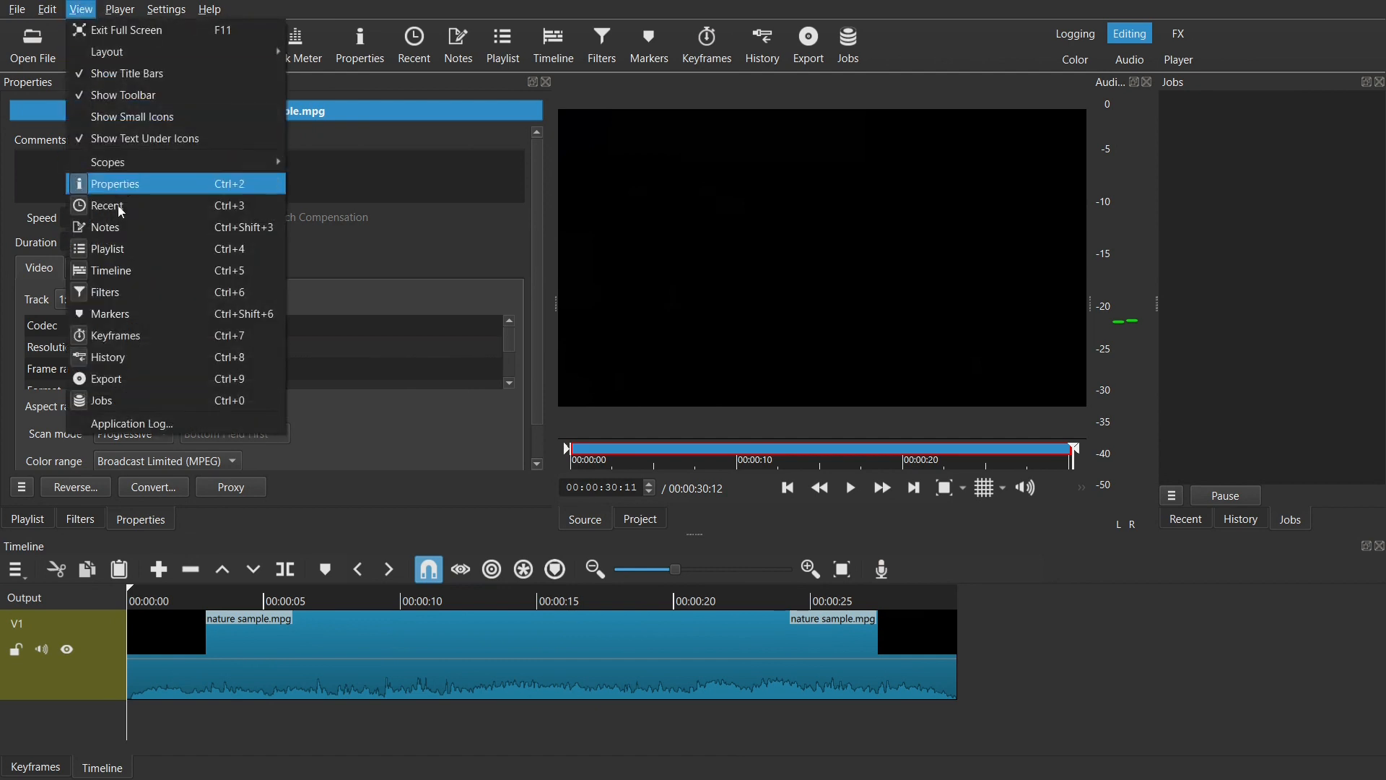
click(144, 381)
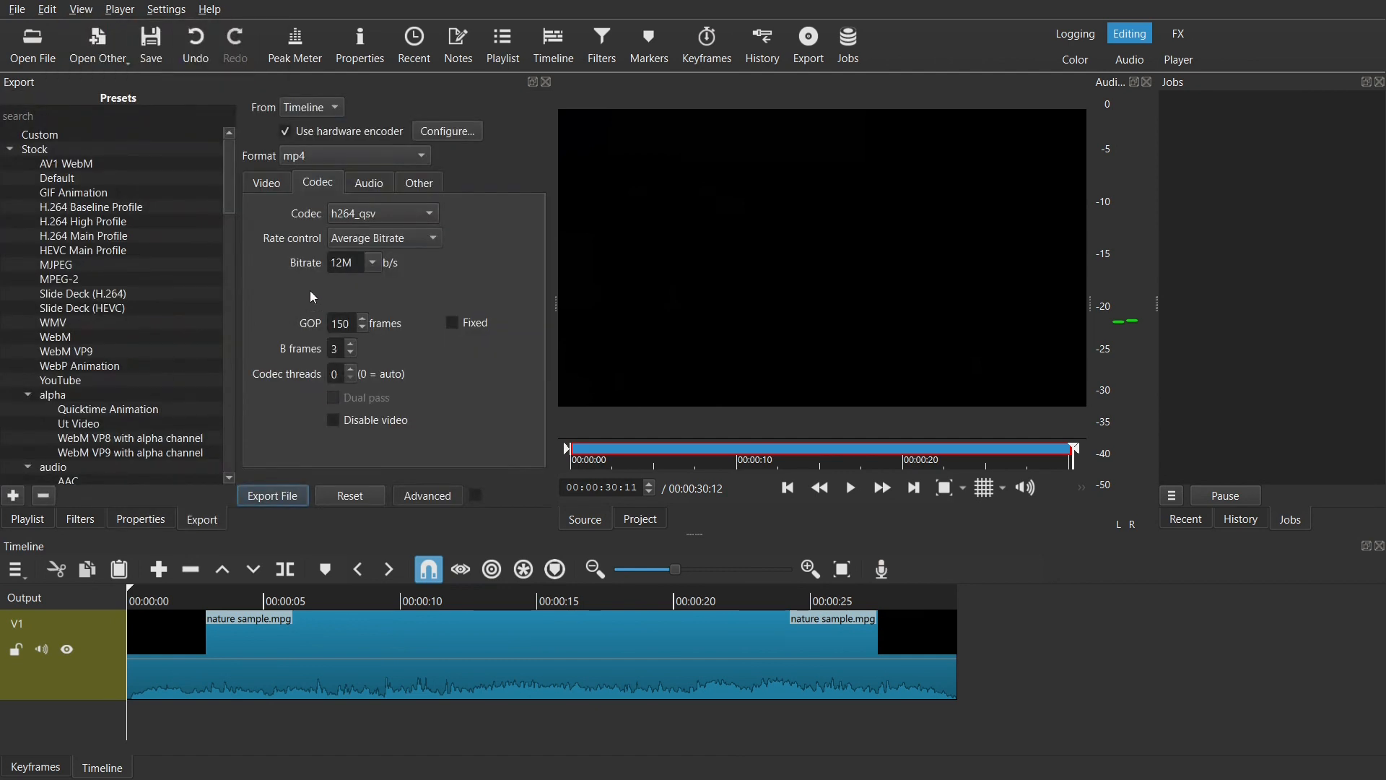
click(417, 236)
click(409, 262)
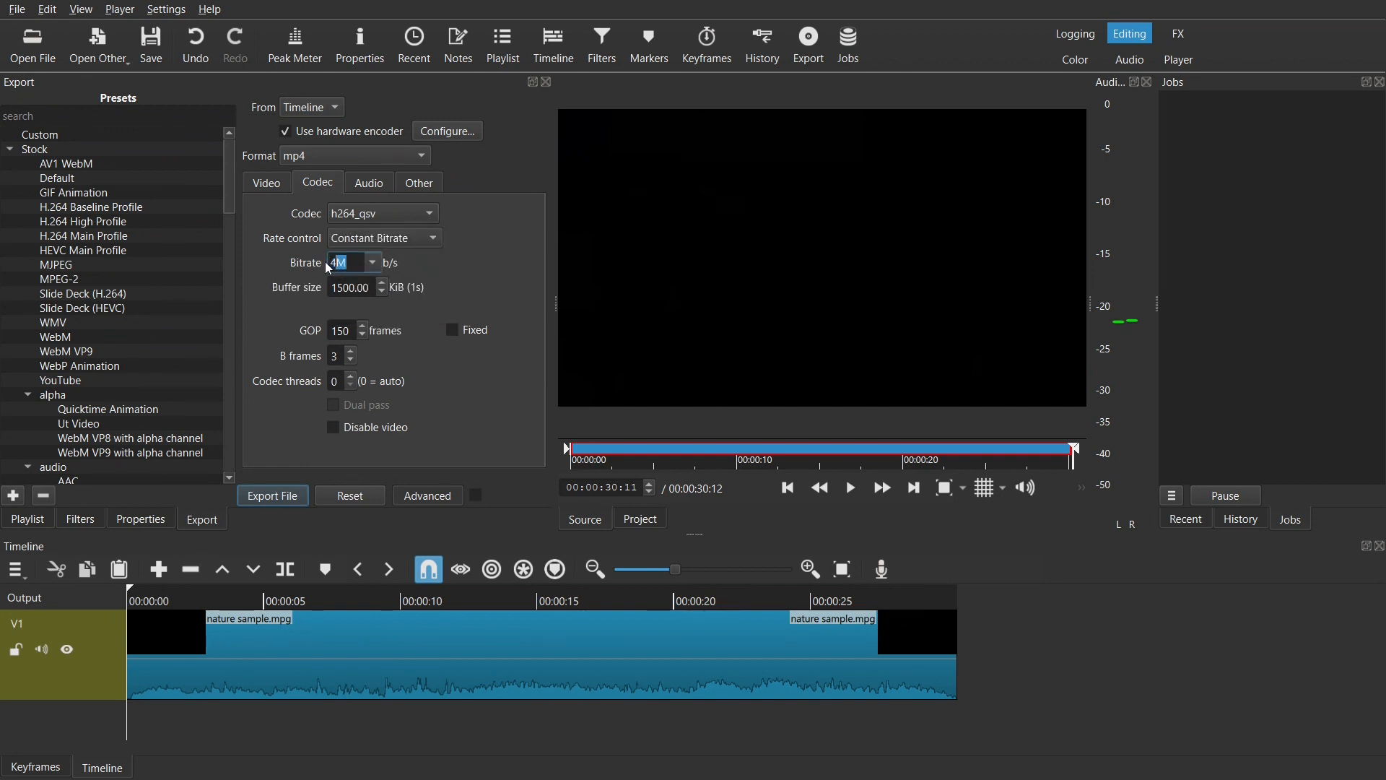
text(4500k)
click(460, 264)
Step: Review the export's audio and video settings, and export the timeline as an mp4 file named h264 in the test folder
click(373, 187)
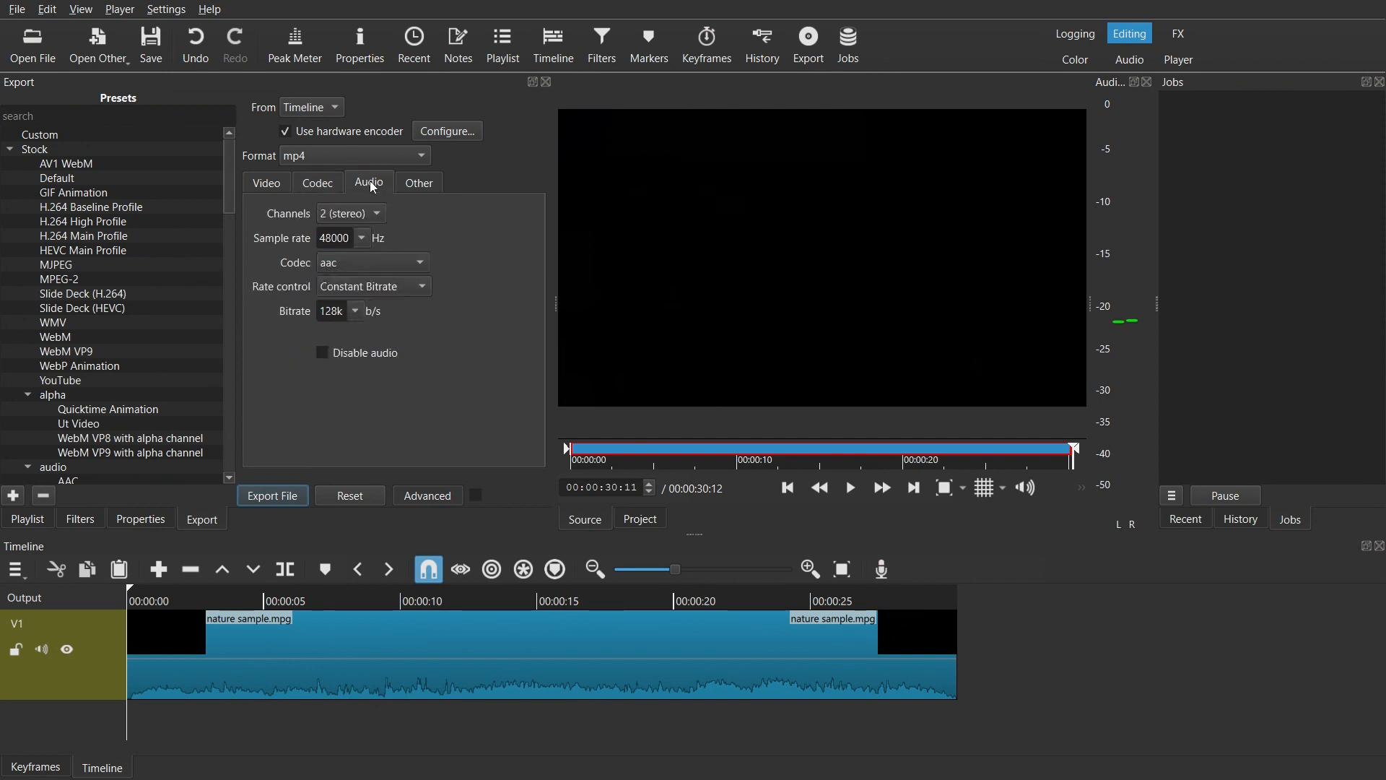
click(266, 186)
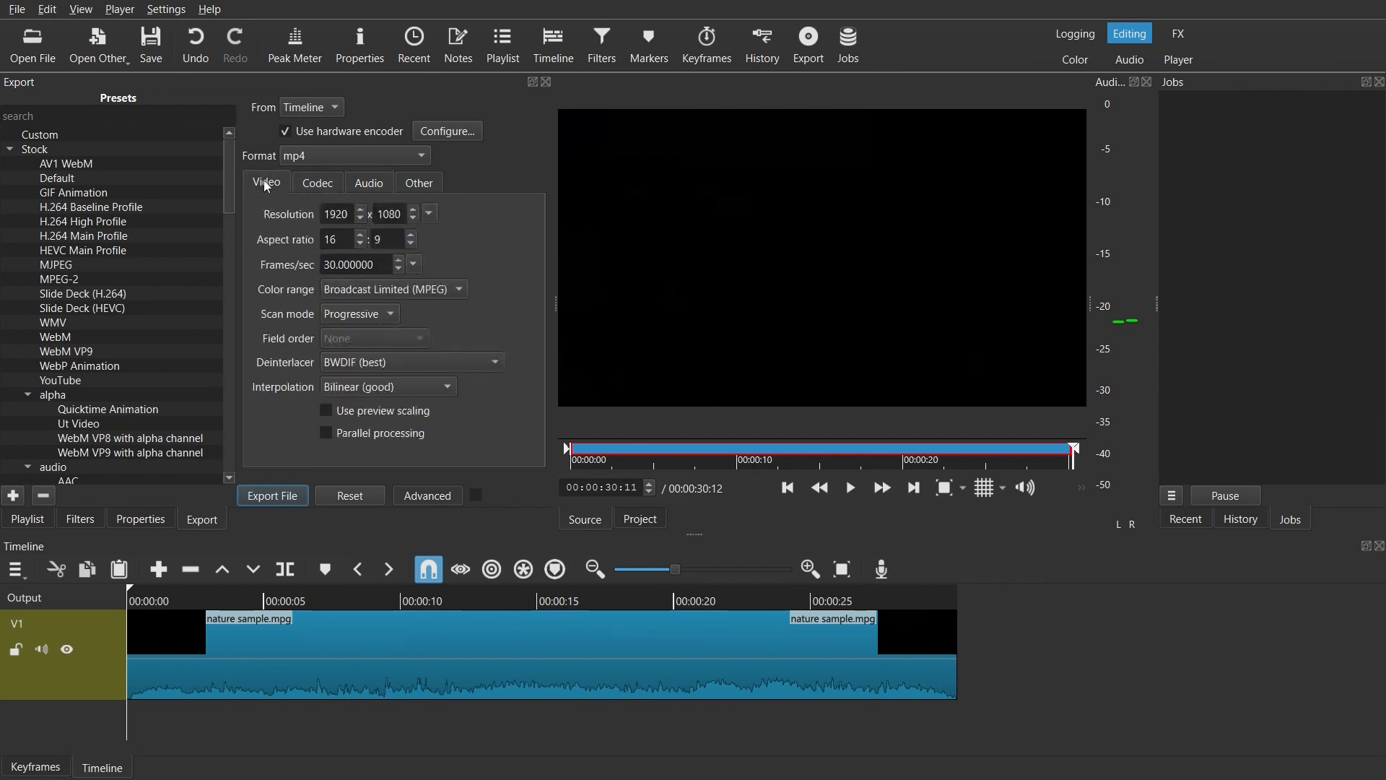
click(290, 501)
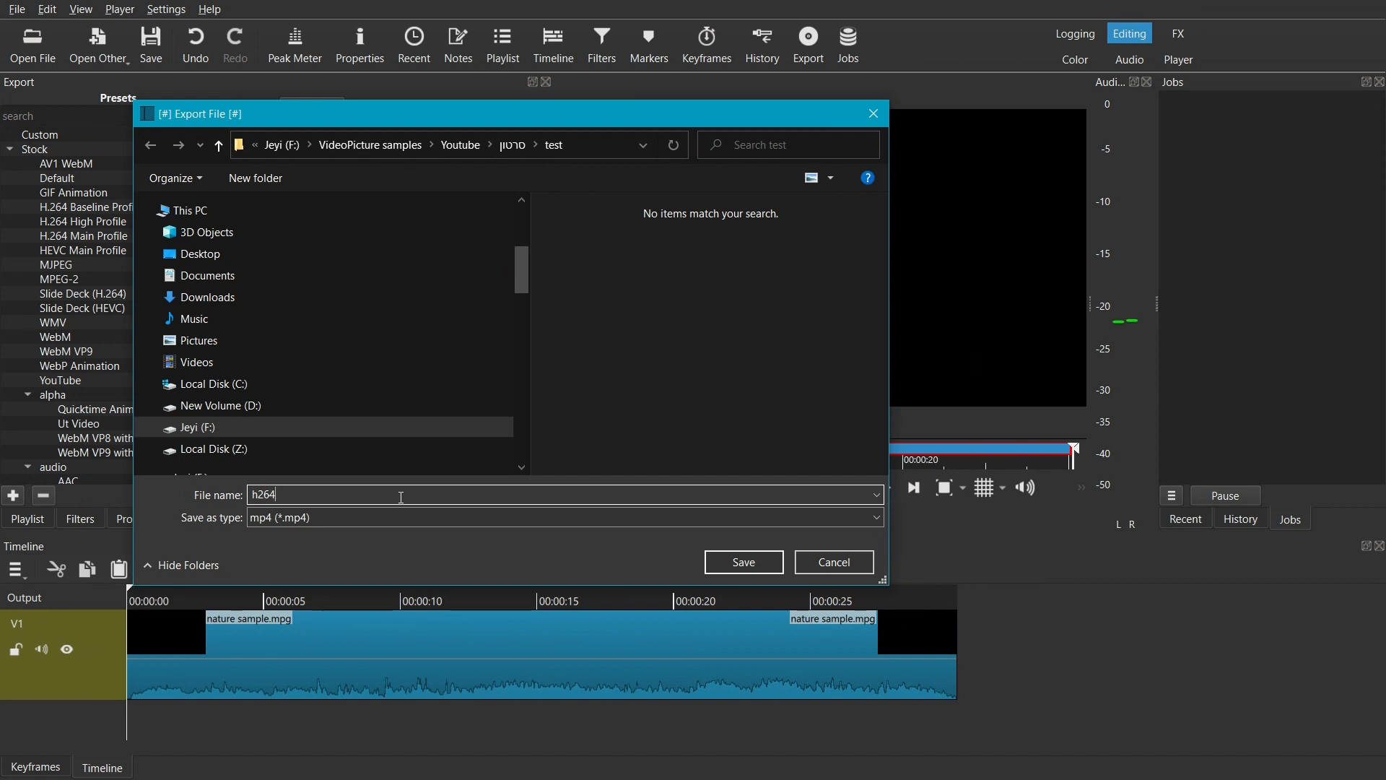
click(764, 568)
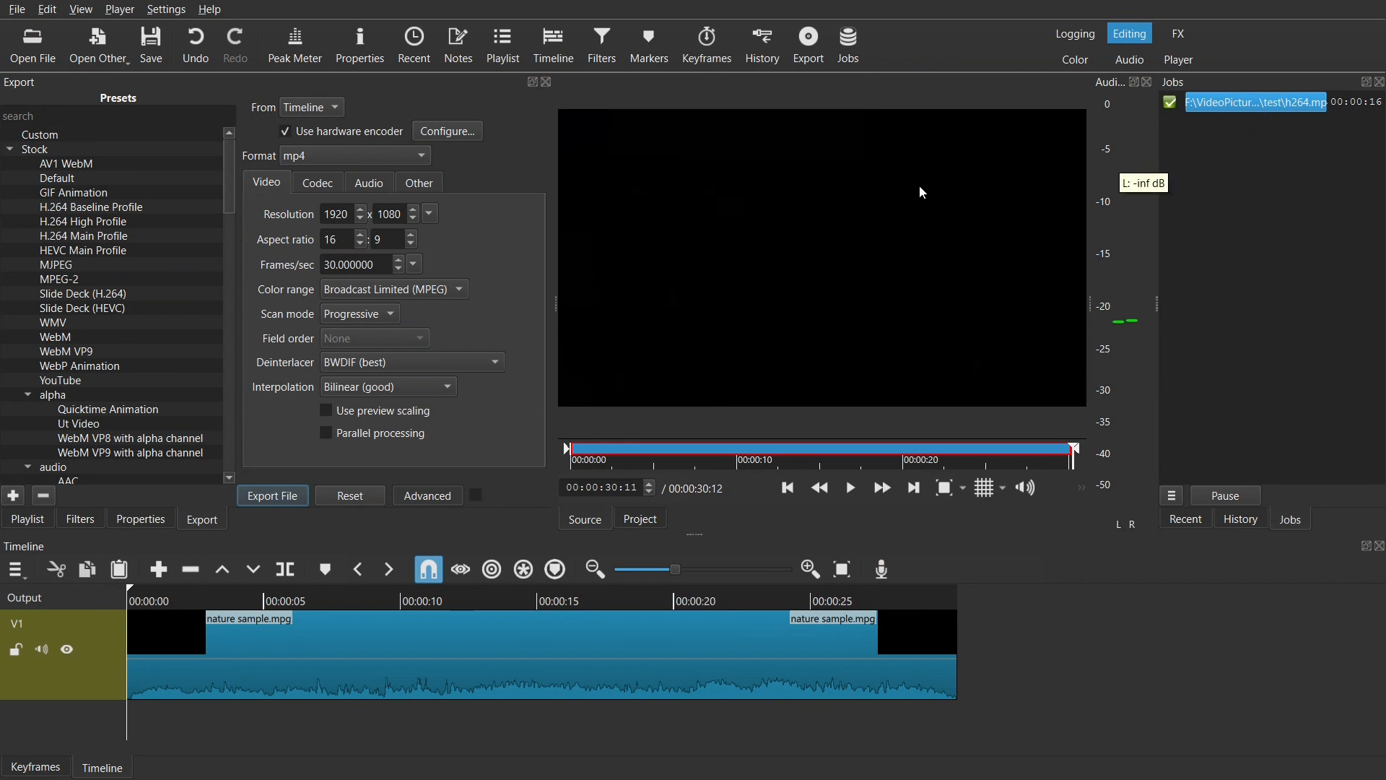
Step: Open the exported h264.mp4 and watch it in the Player layout, returning to the Editing layout
double_click(1233, 105)
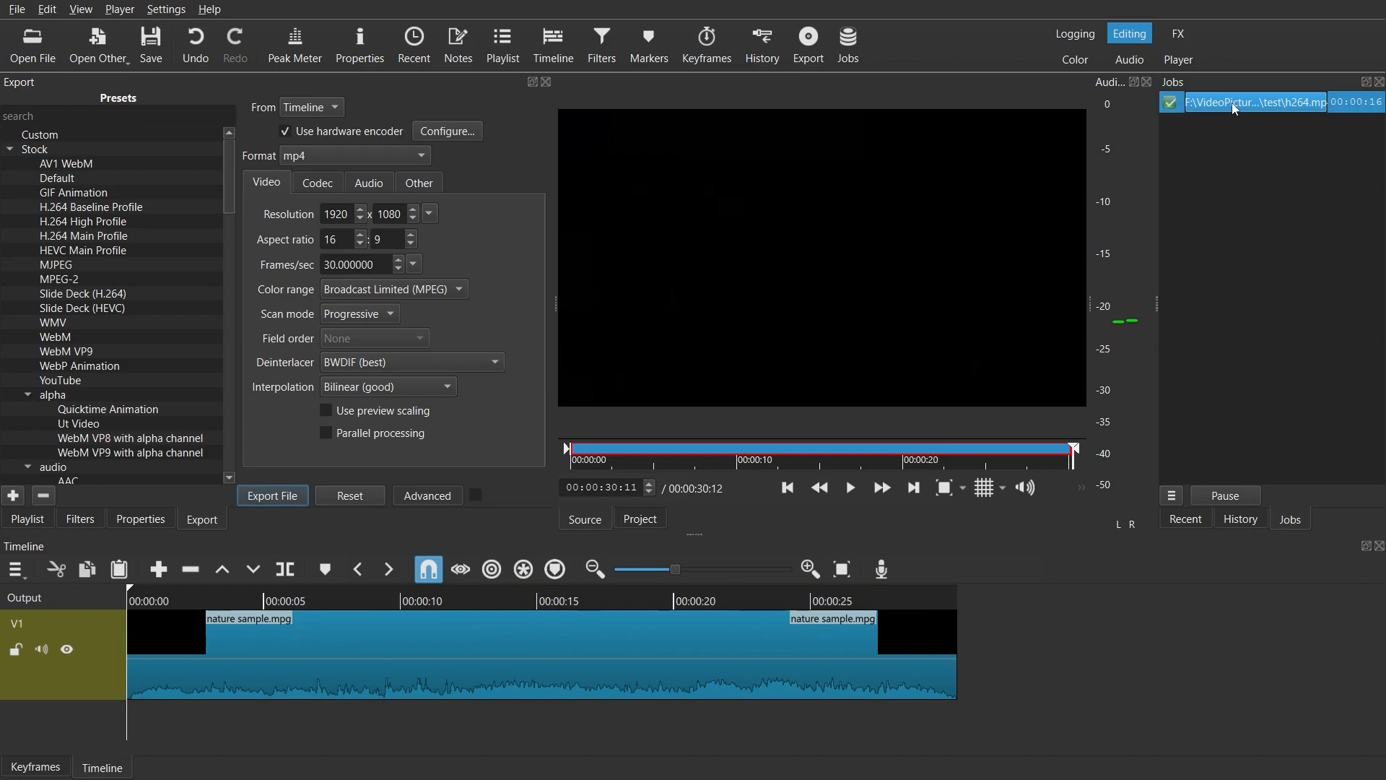
click(1178, 62)
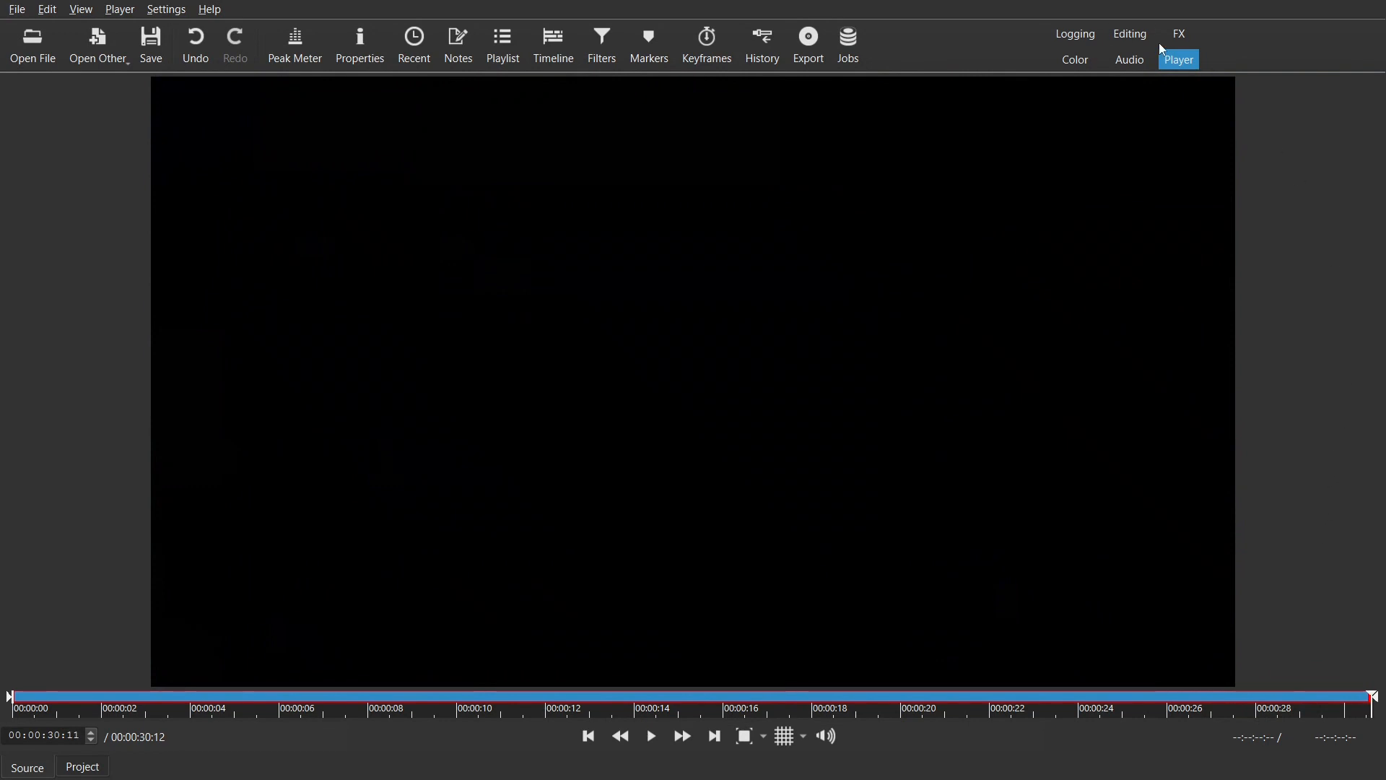
click(1135, 41)
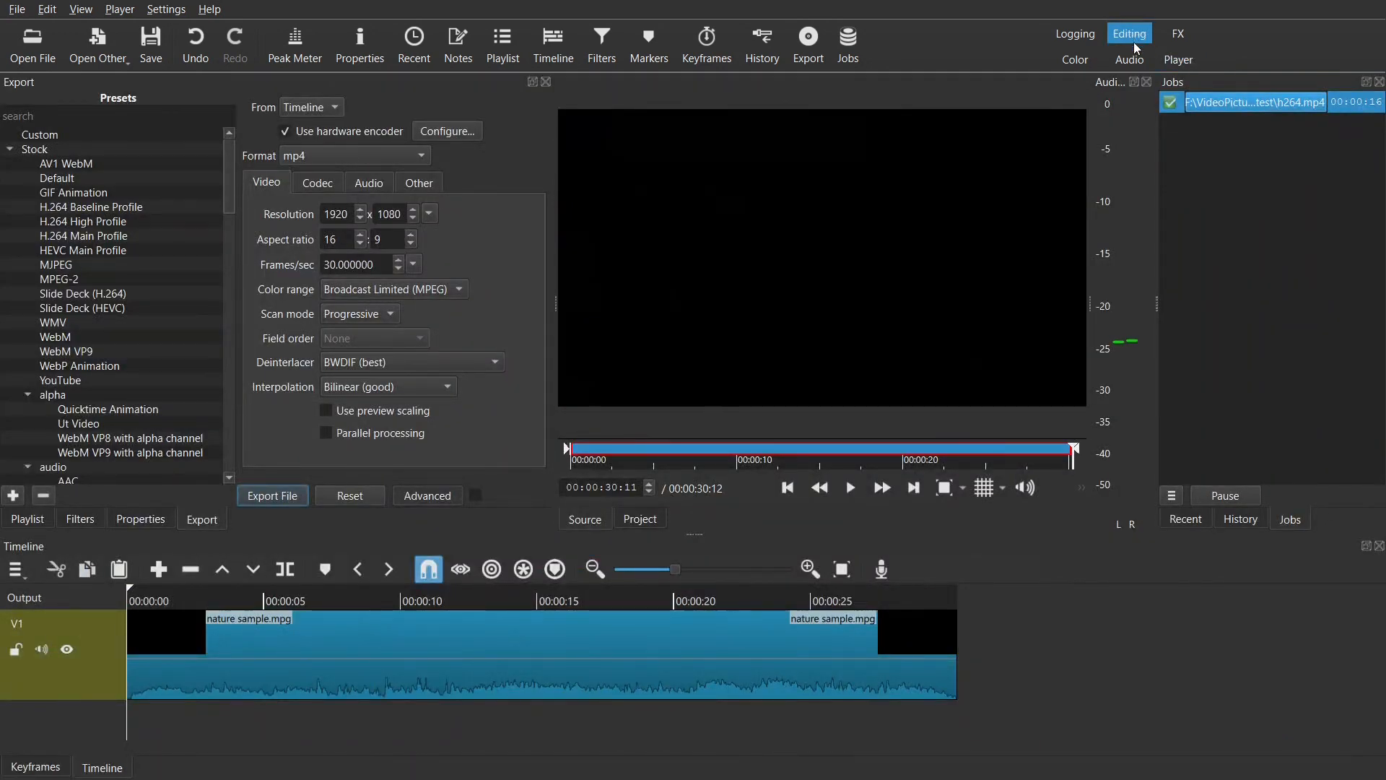
Step: Change the export video codec to hevc_qsv and set its bitrate to 2800k b/s
click(317, 182)
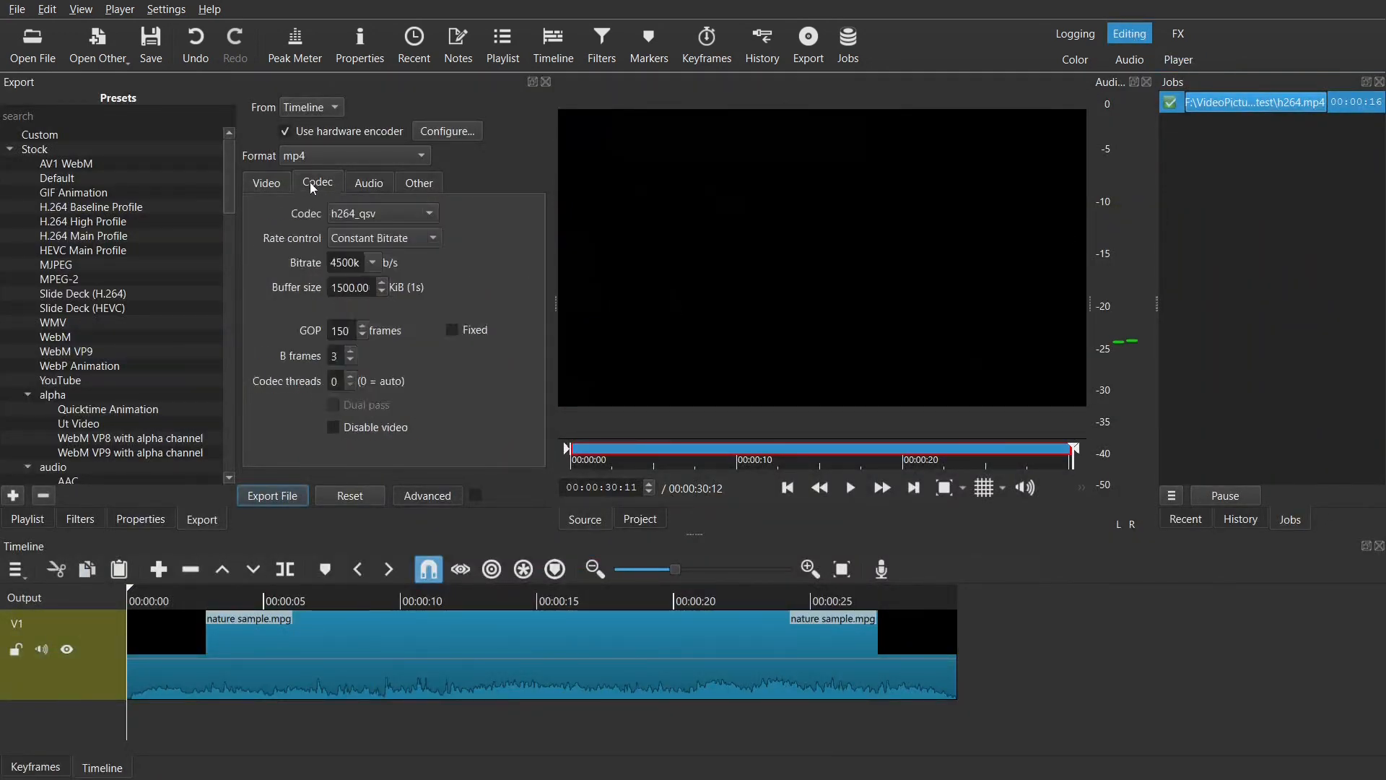
click(424, 214)
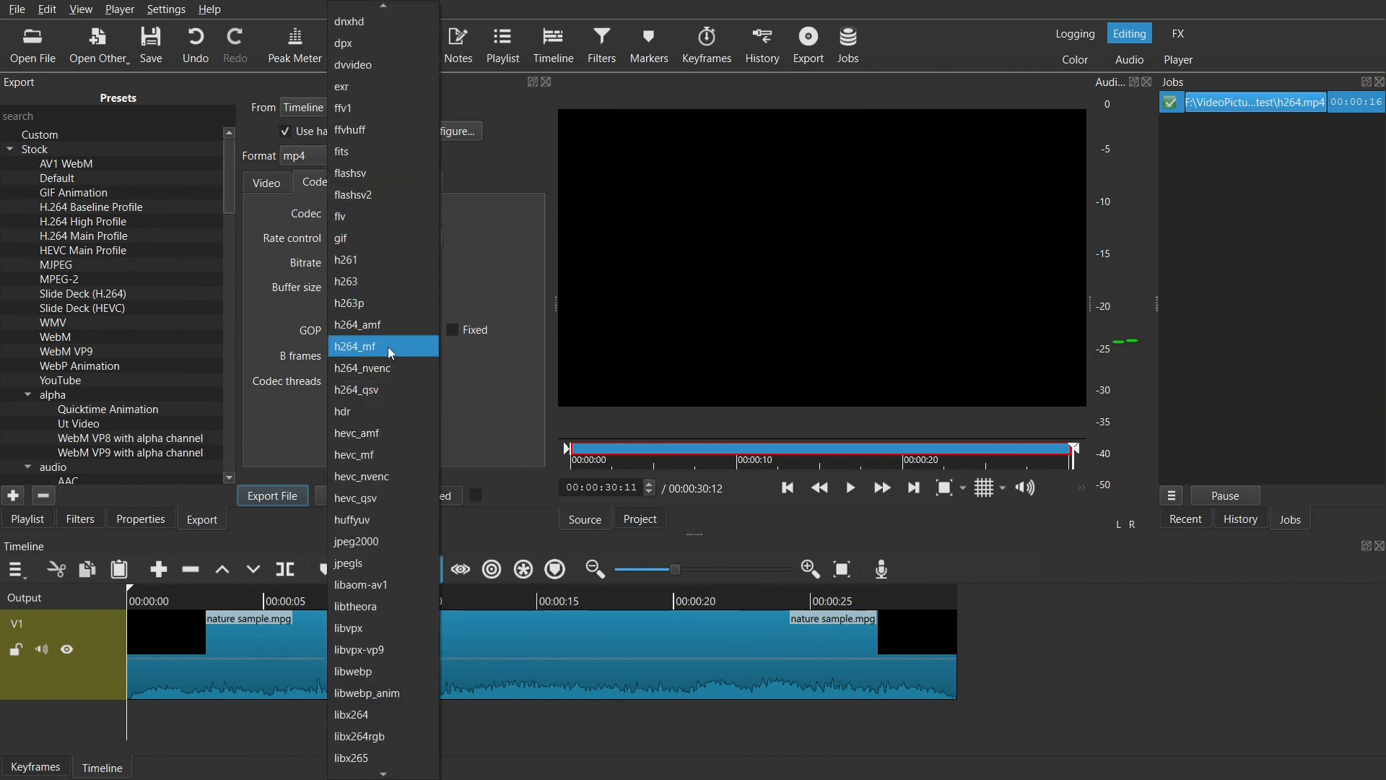
click(395, 497)
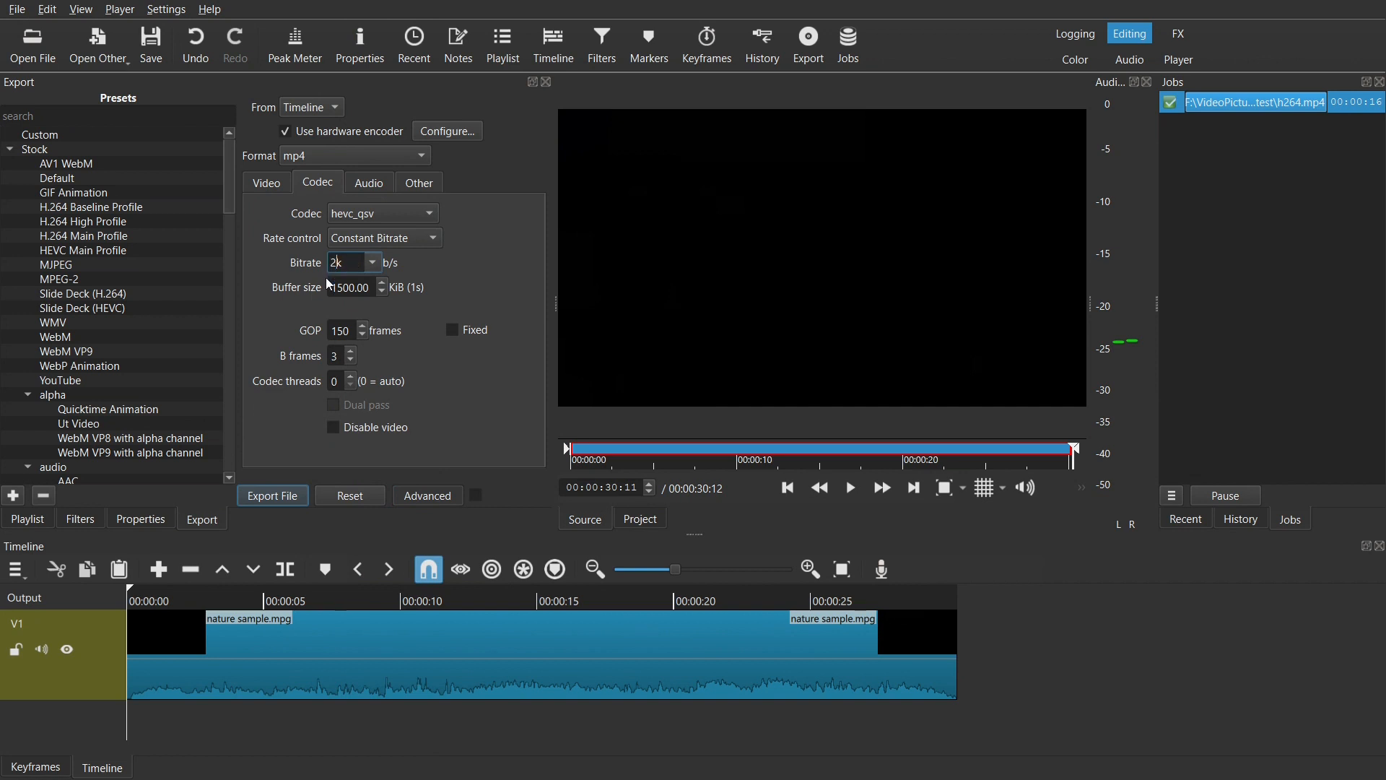
click(457, 403)
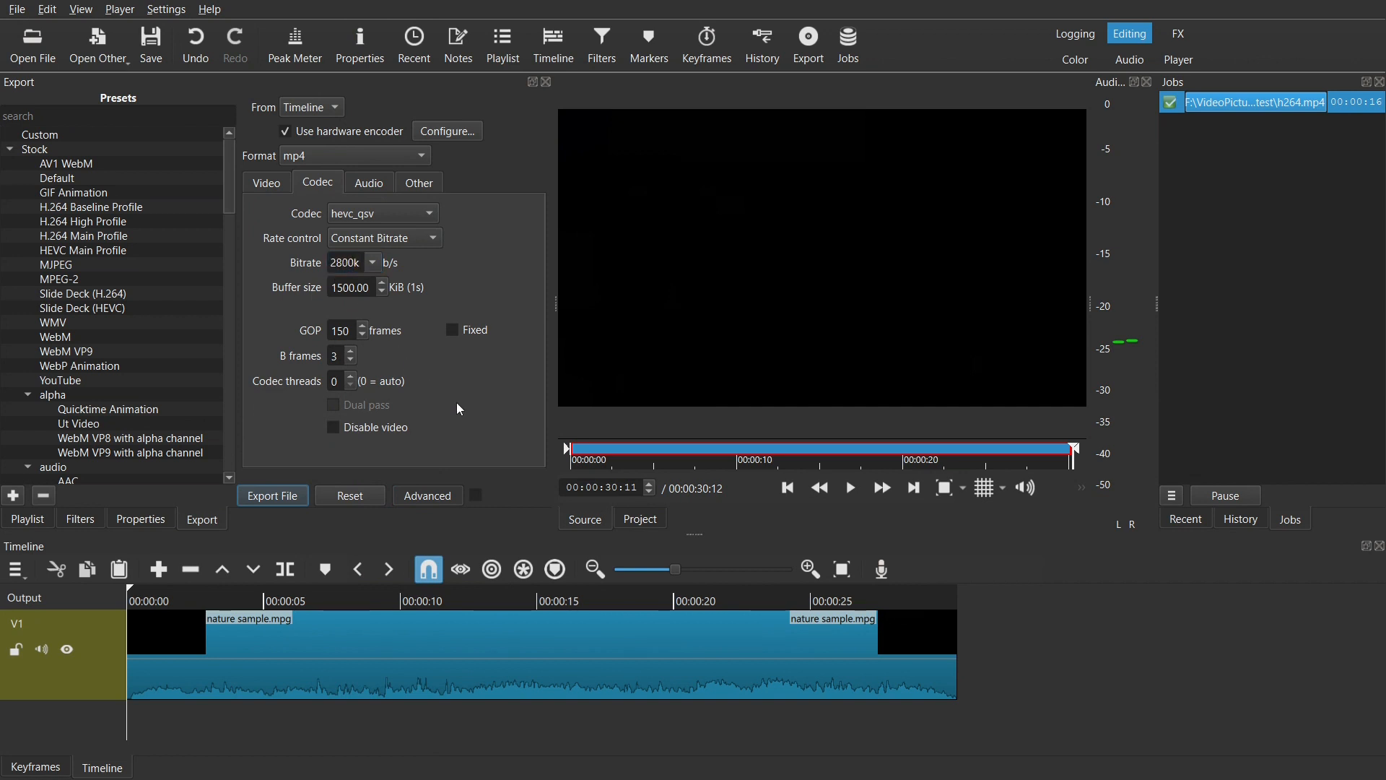
Step: Export the timeline as an mp4 file named h265 in the test folder
click(293, 498)
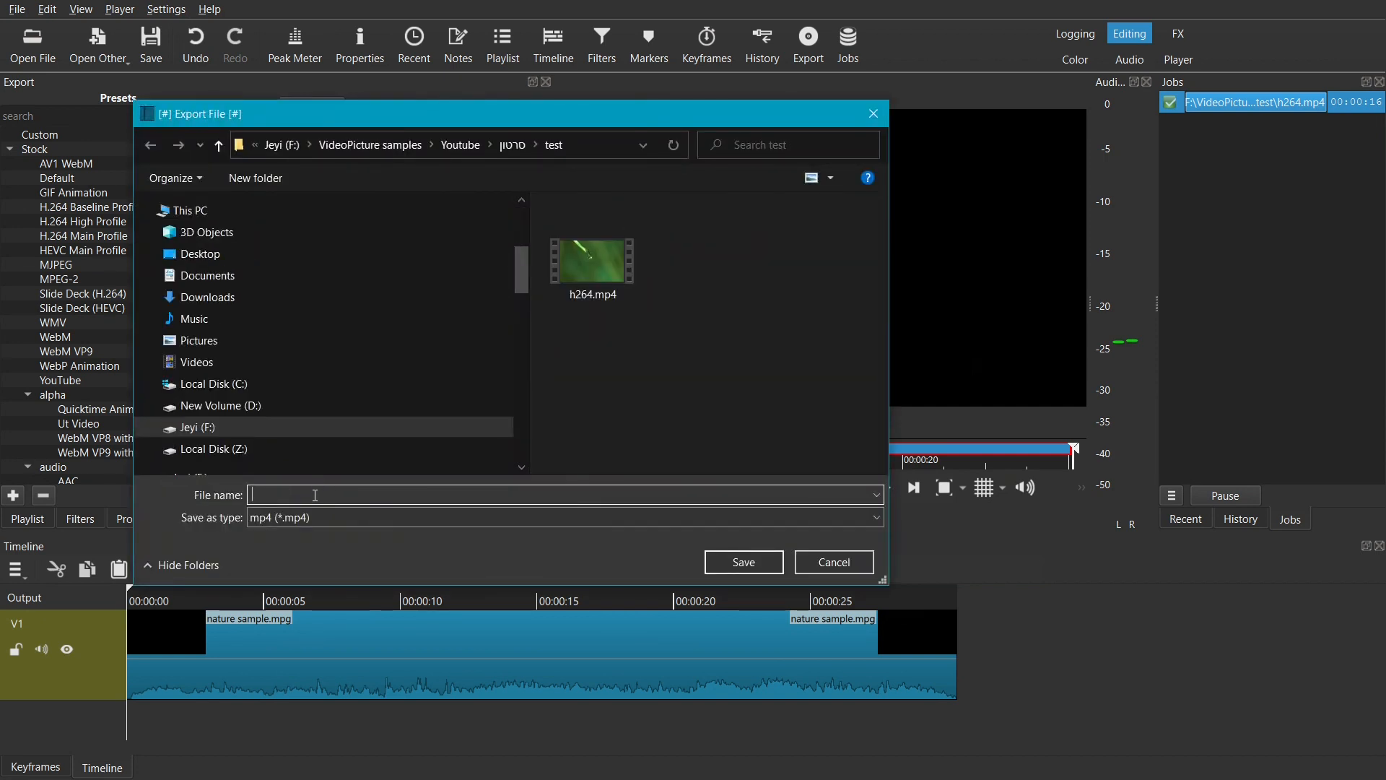
text(h265)
click(747, 559)
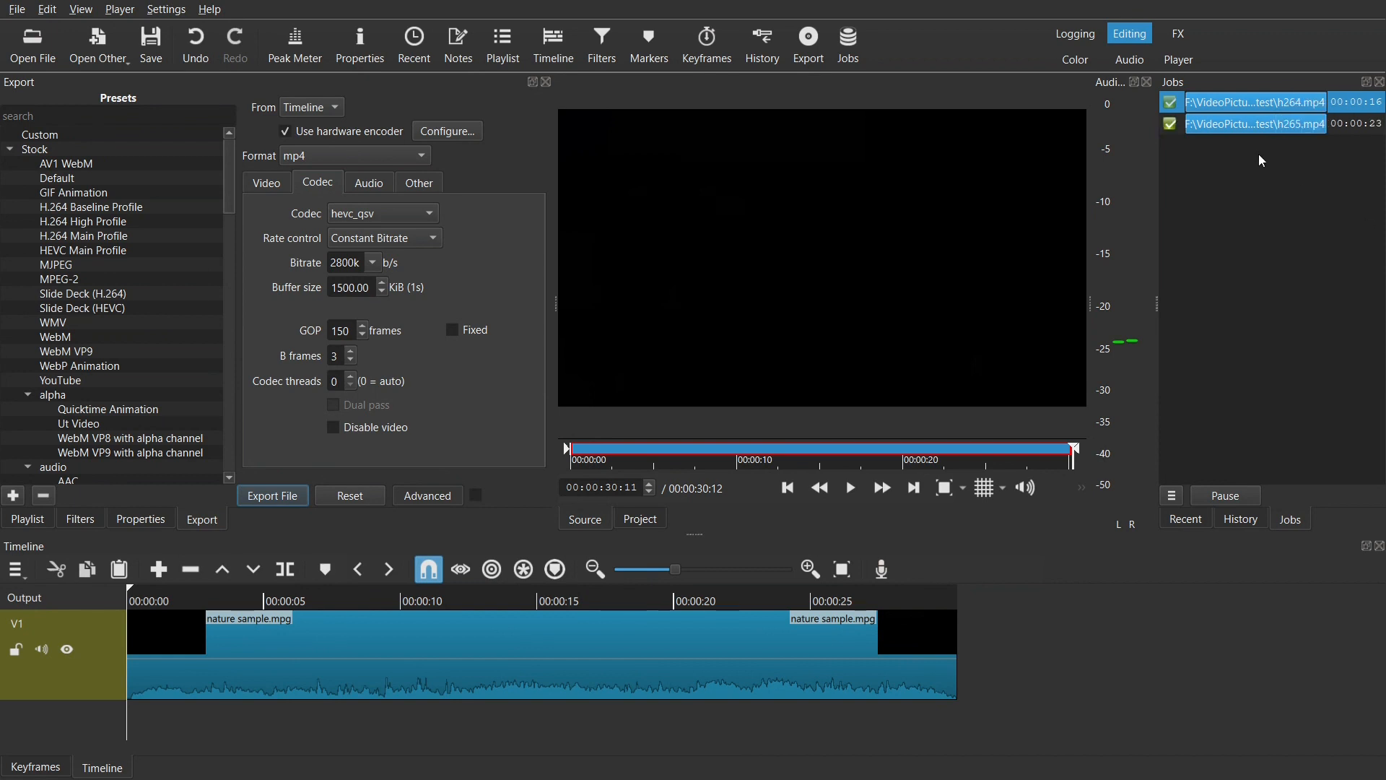
Step: Open the exported h265.mp4 and watch it in the Player layout, returning to the Editing layout
double_click(1231, 123)
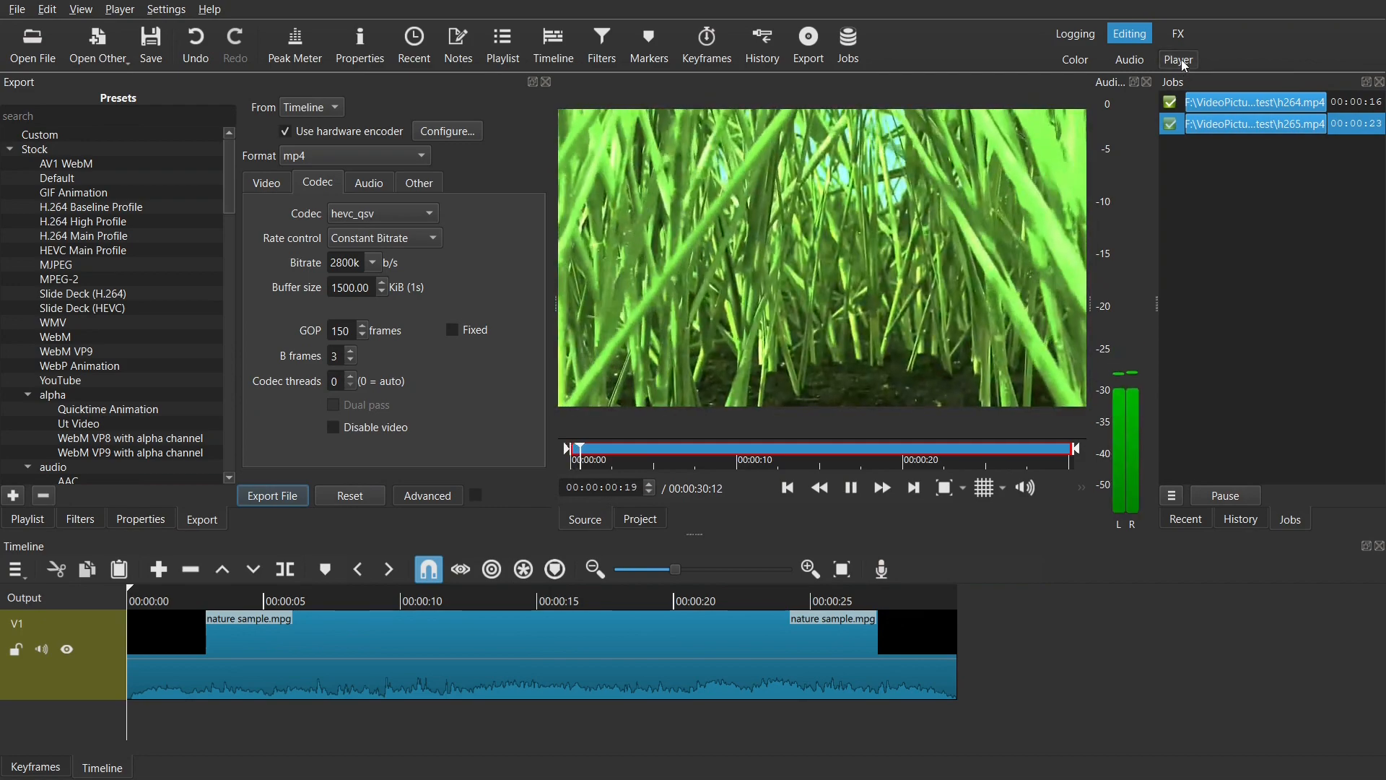
click(1181, 60)
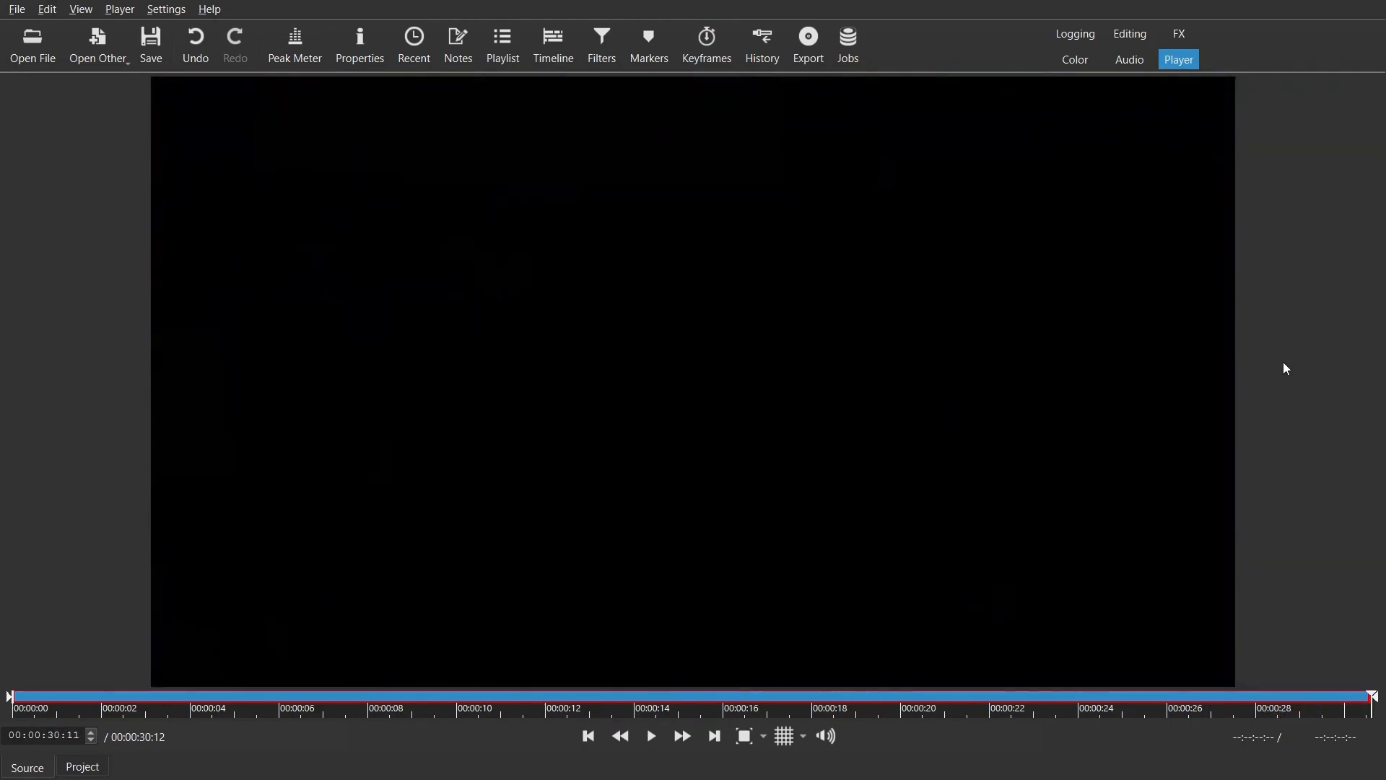
click(1123, 33)
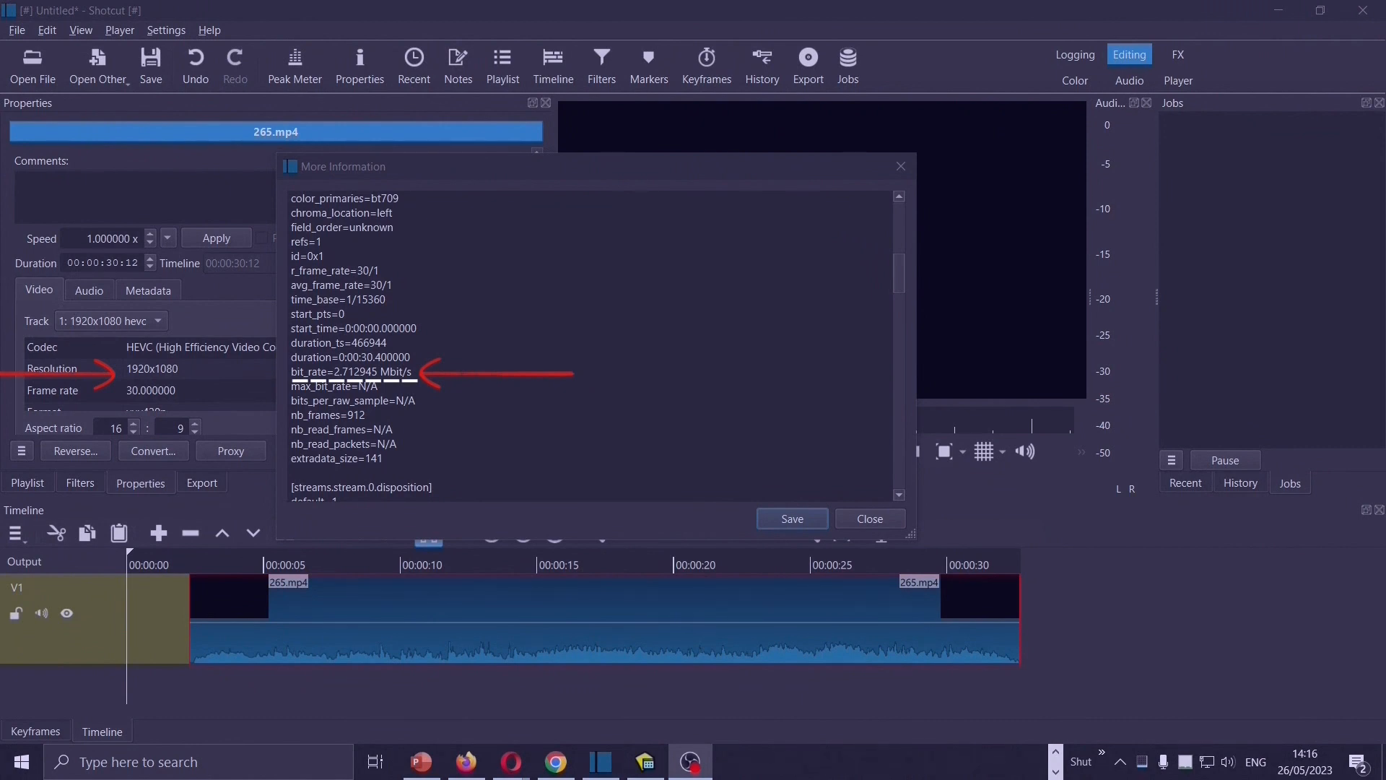
Step: Close the clip information and, in the export settings, set the video codec to libaom-av1 with a 1700k bitrate
click(48, 32)
click(866, 518)
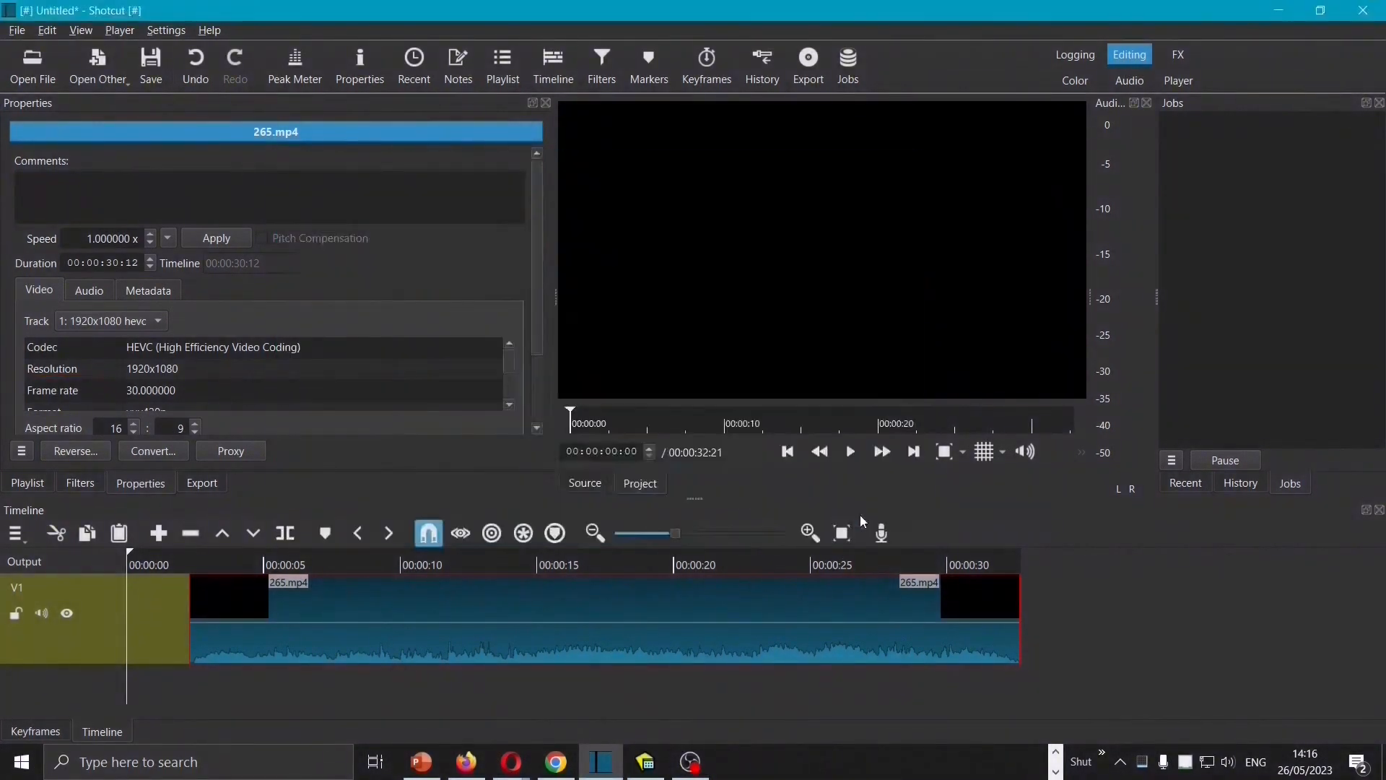
click(82, 32)
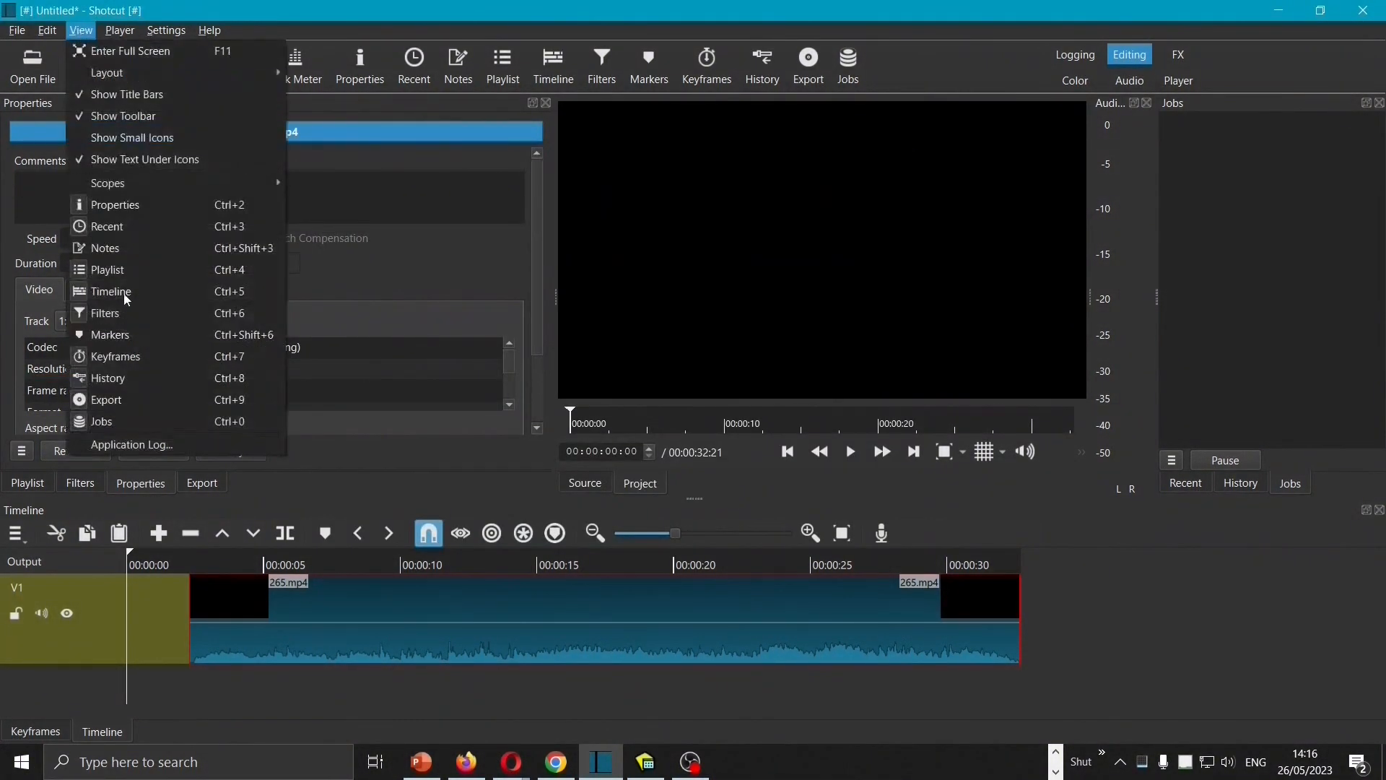
click(133, 406)
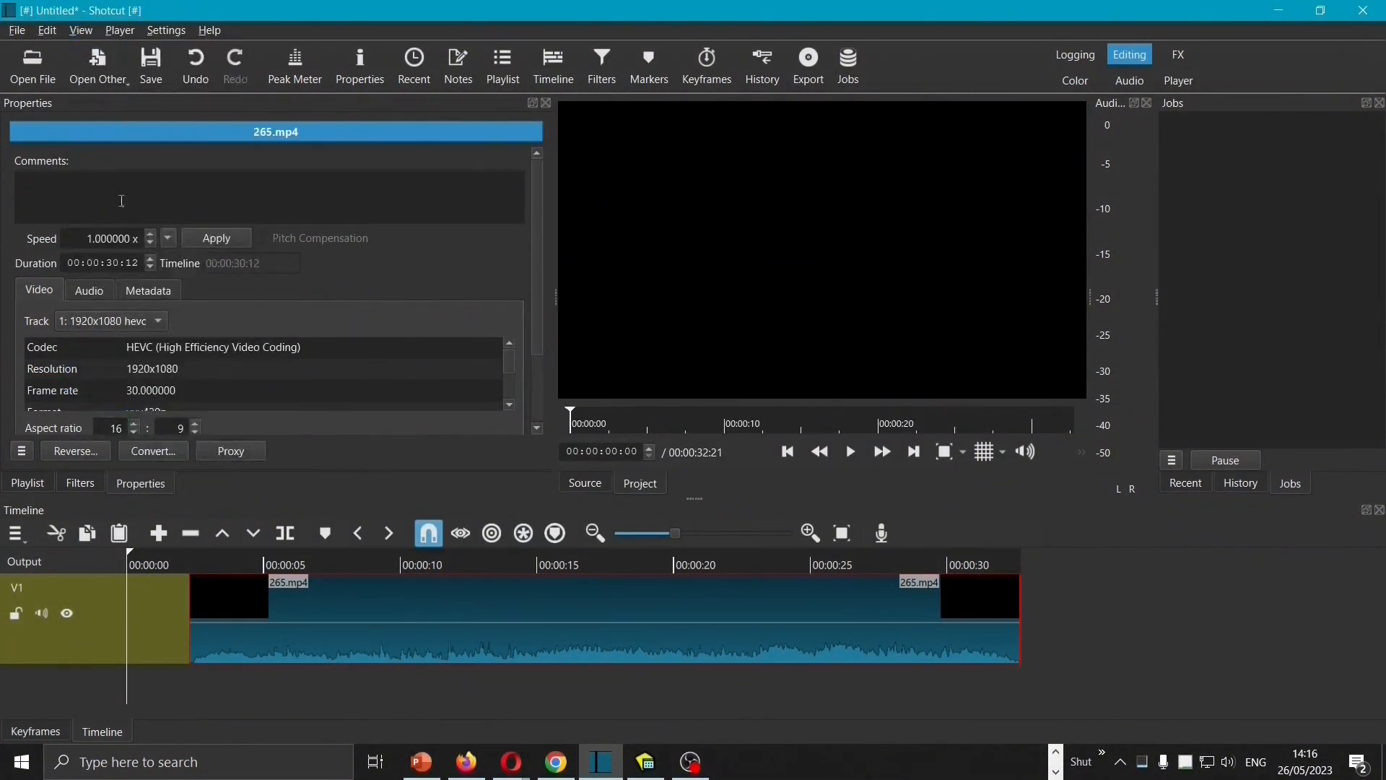
click(85, 32)
click(118, 399)
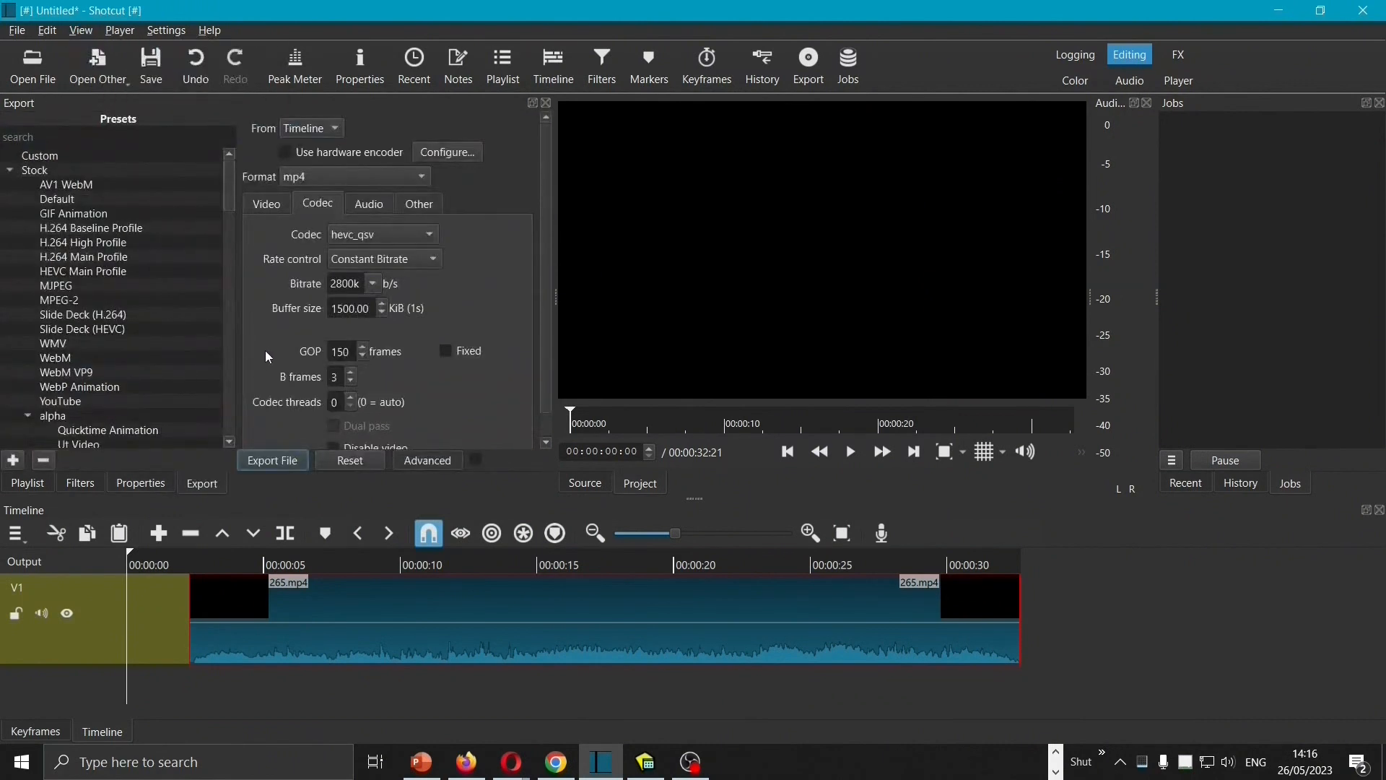
drag(342, 283, 327, 294)
text(17)
click(408, 242)
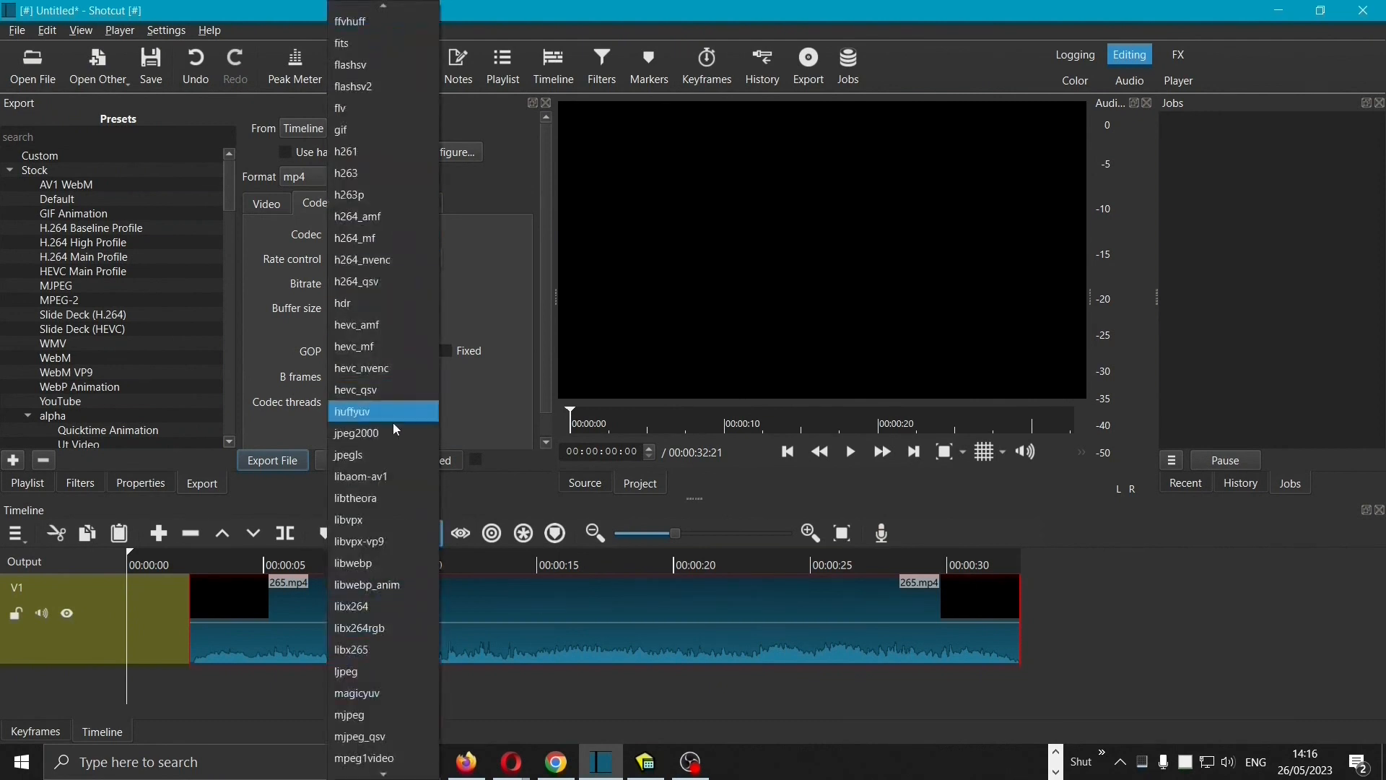
click(399, 480)
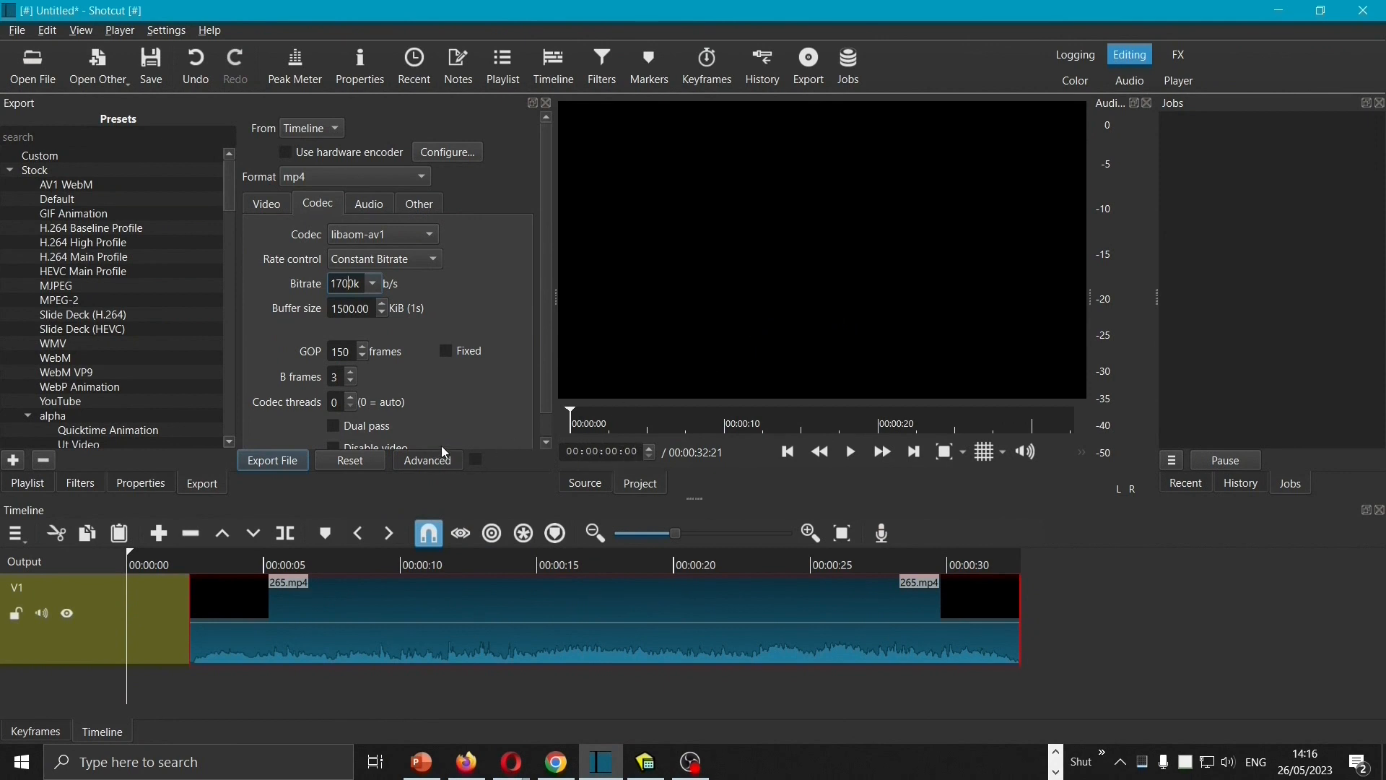
Step: Export the timeline as an mp4 file named av1
click(283, 461)
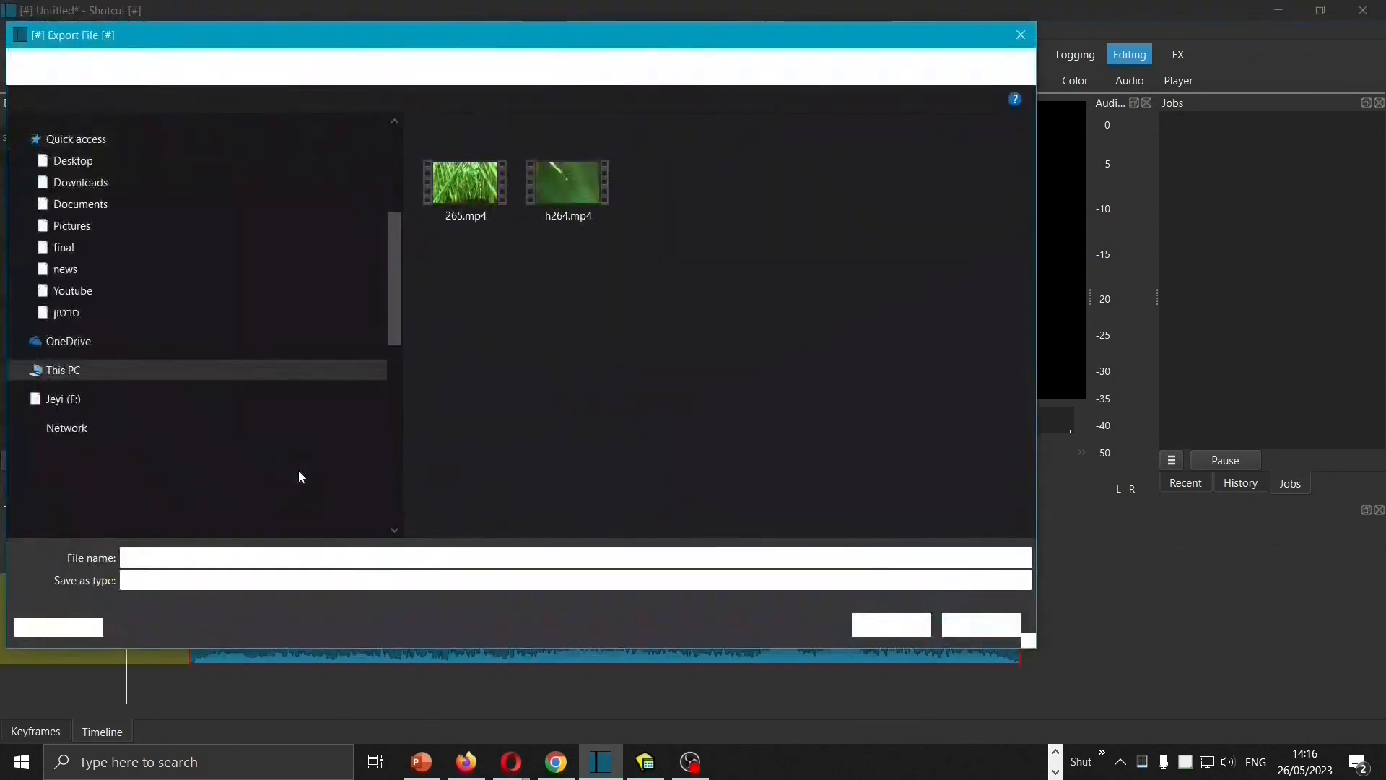
text(av1)
click(895, 626)
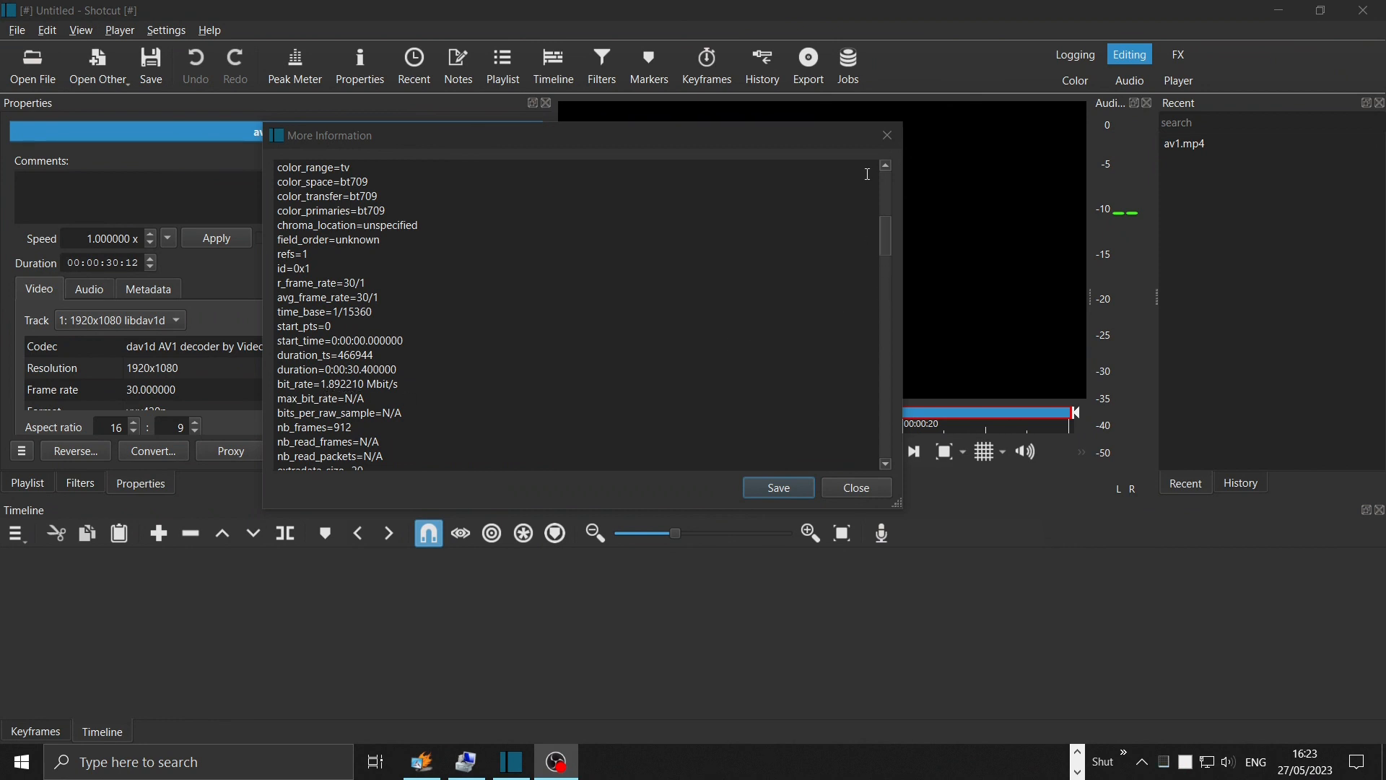
Step: Close the clip information, play av1.mp4 in the Player layout, and return to the Editing layout
click(887, 136)
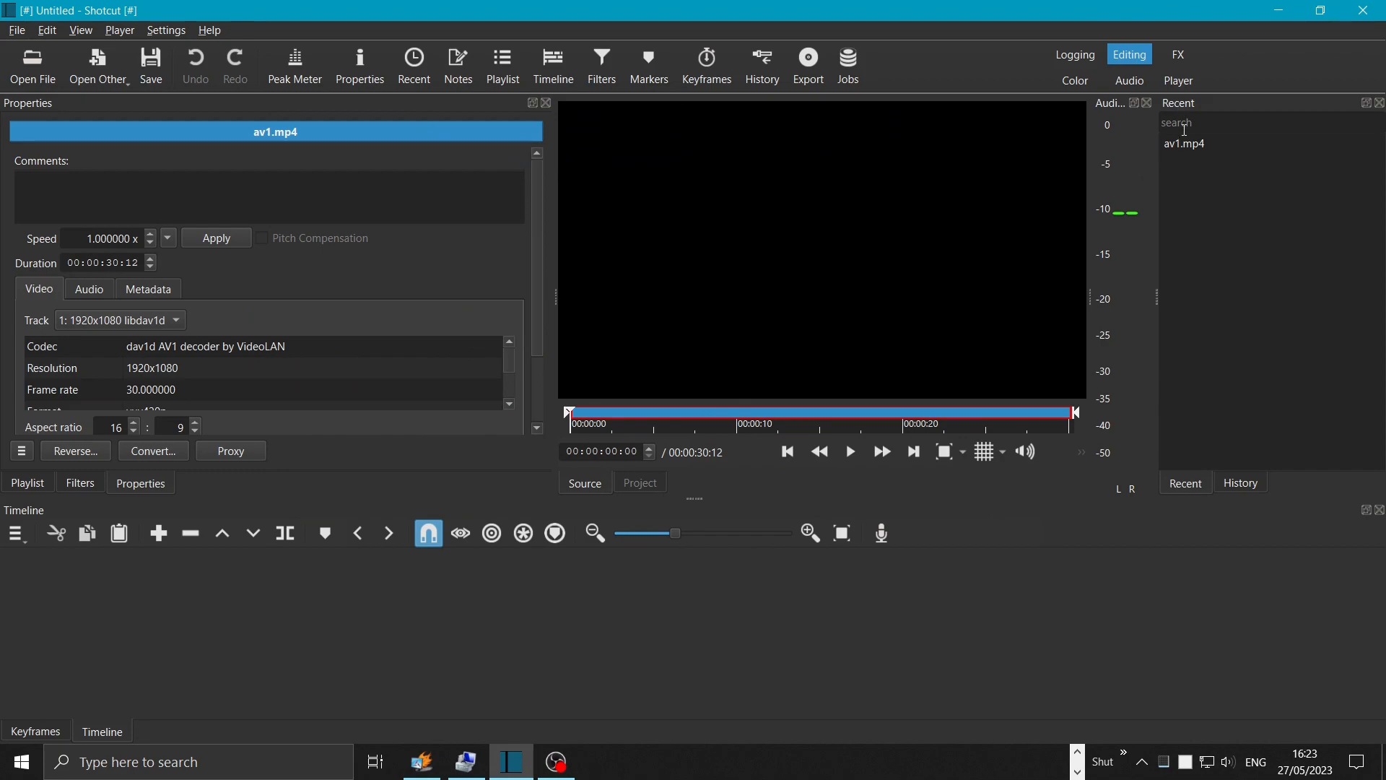
click(1190, 145)
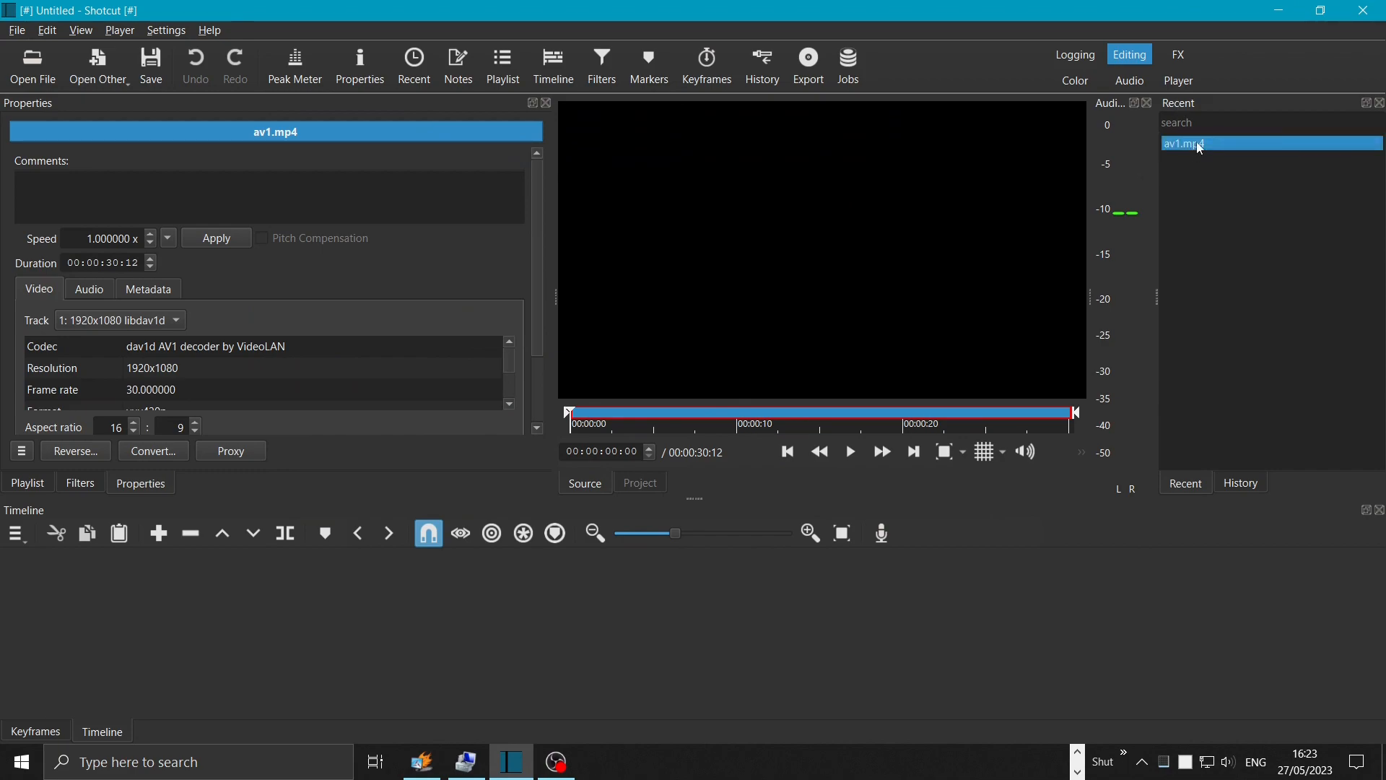
key(space)
click(1178, 80)
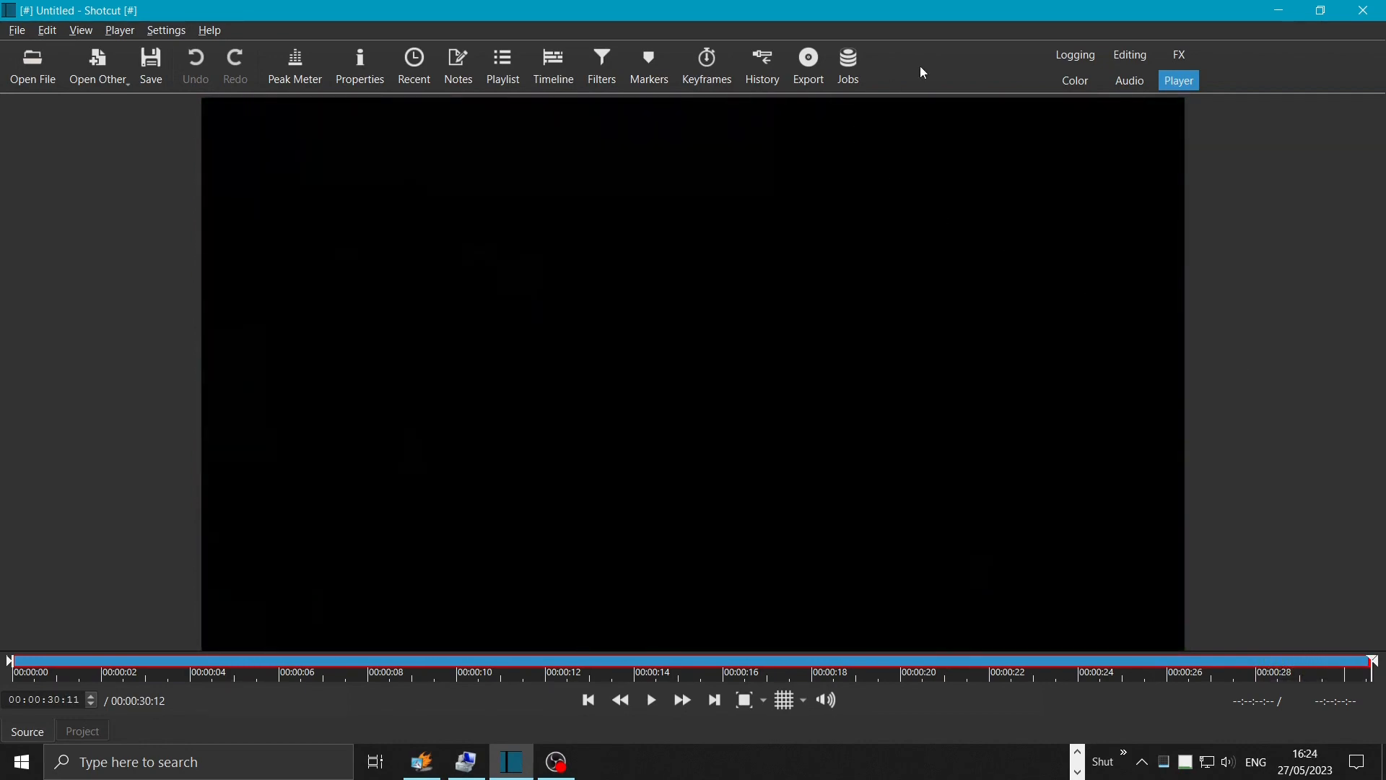
click(1131, 55)
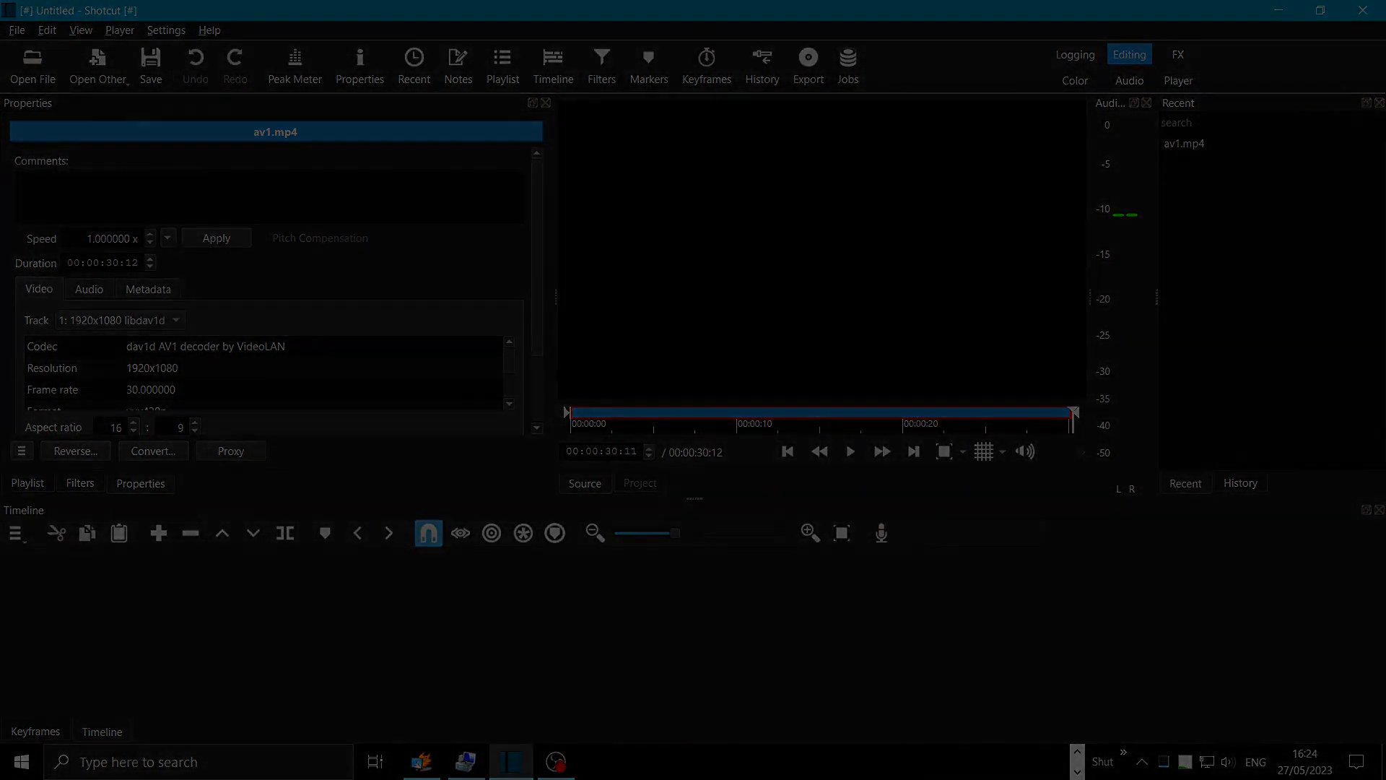